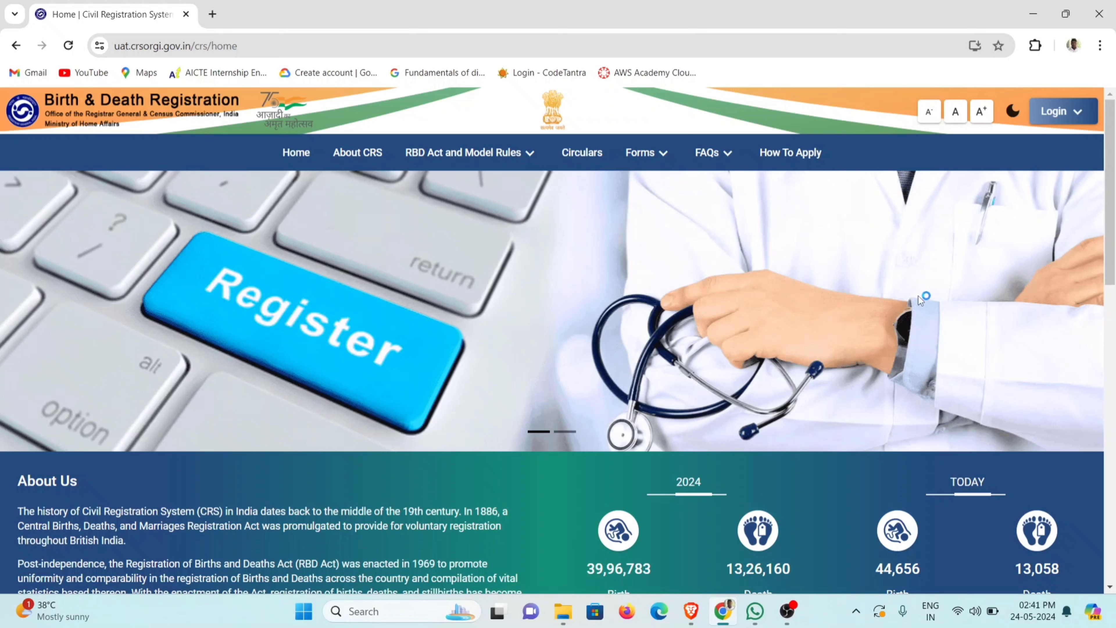
Step: Open the General Public login page and focus the Email / Mobile No. field
left_click(1055, 114)
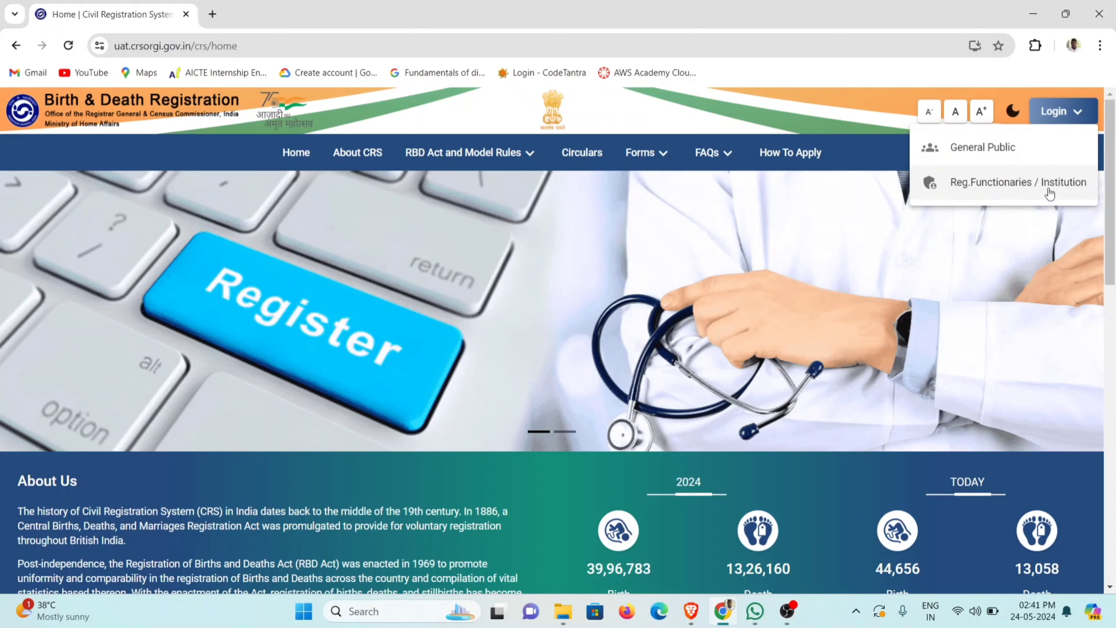
left_click(1001, 146)
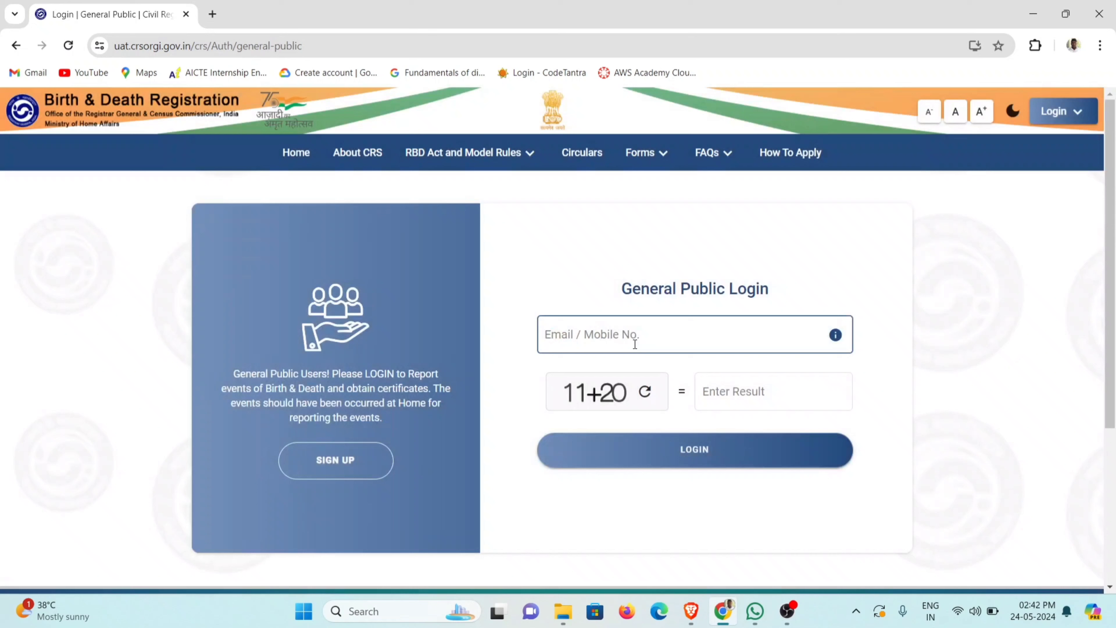
left_click(635, 344)
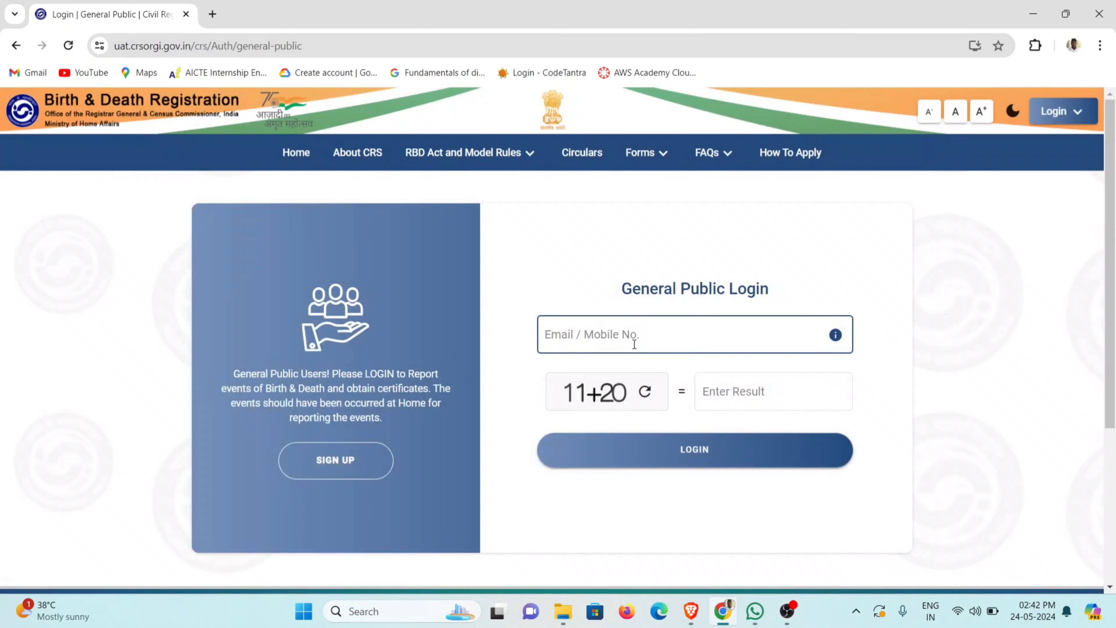
left_click(633, 344)
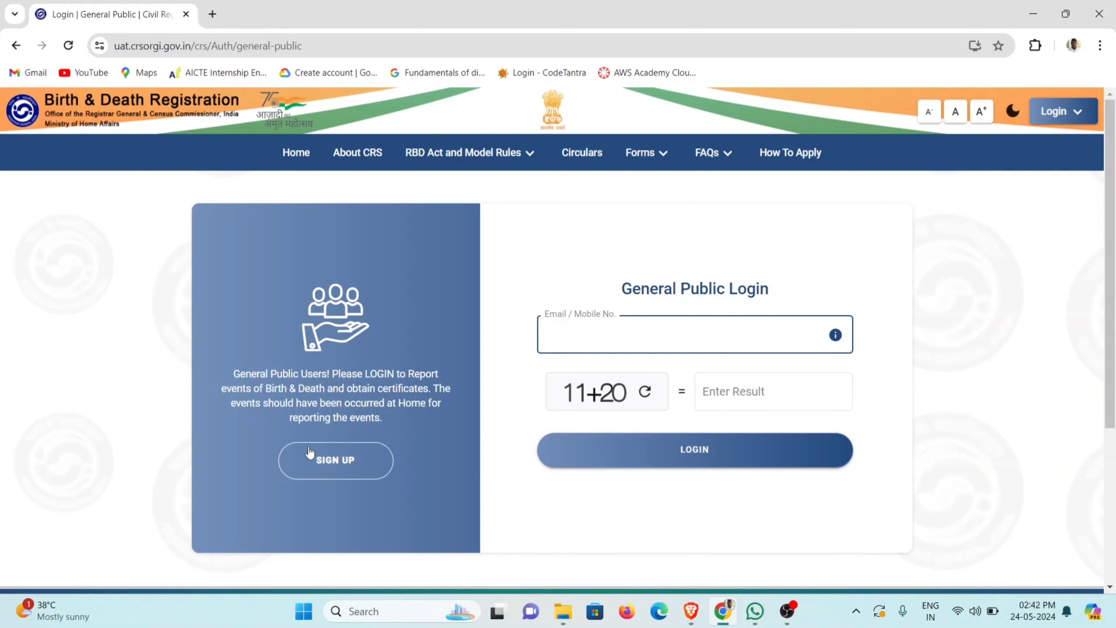
Step: Start a new account sign-up and enter the applicant's first, middle and last names
left_click(337, 460)
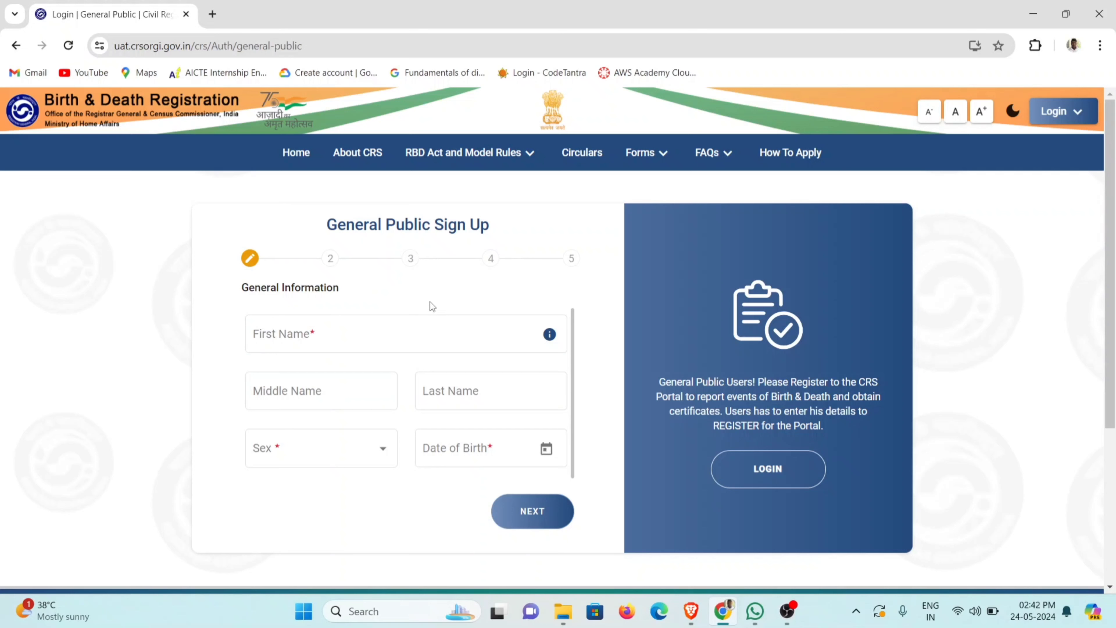
left_click(362, 337)
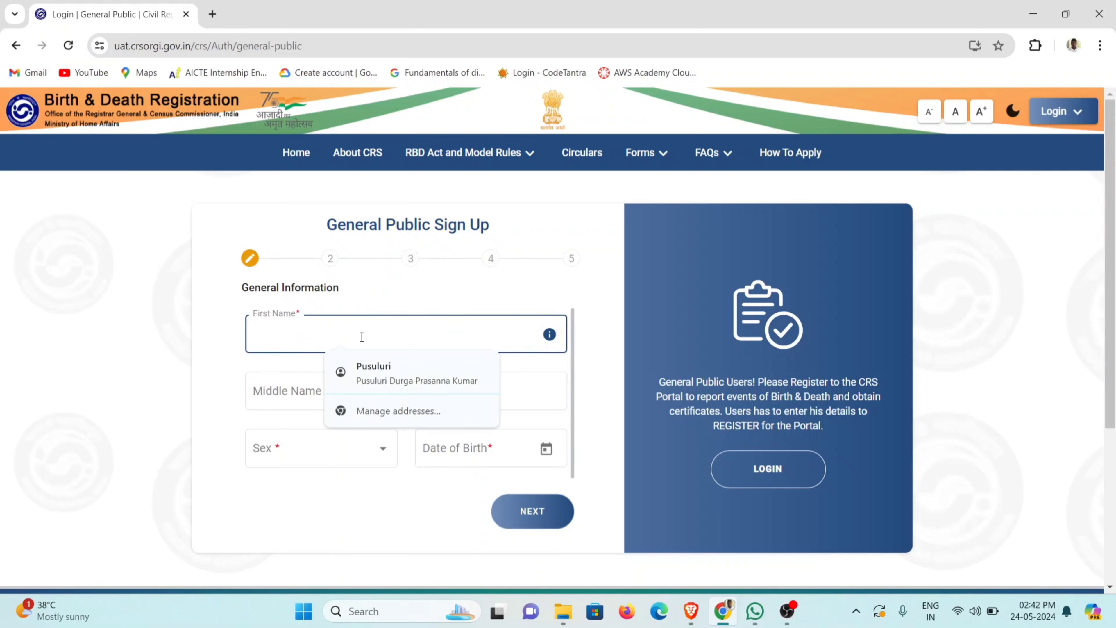
left_click(348, 390)
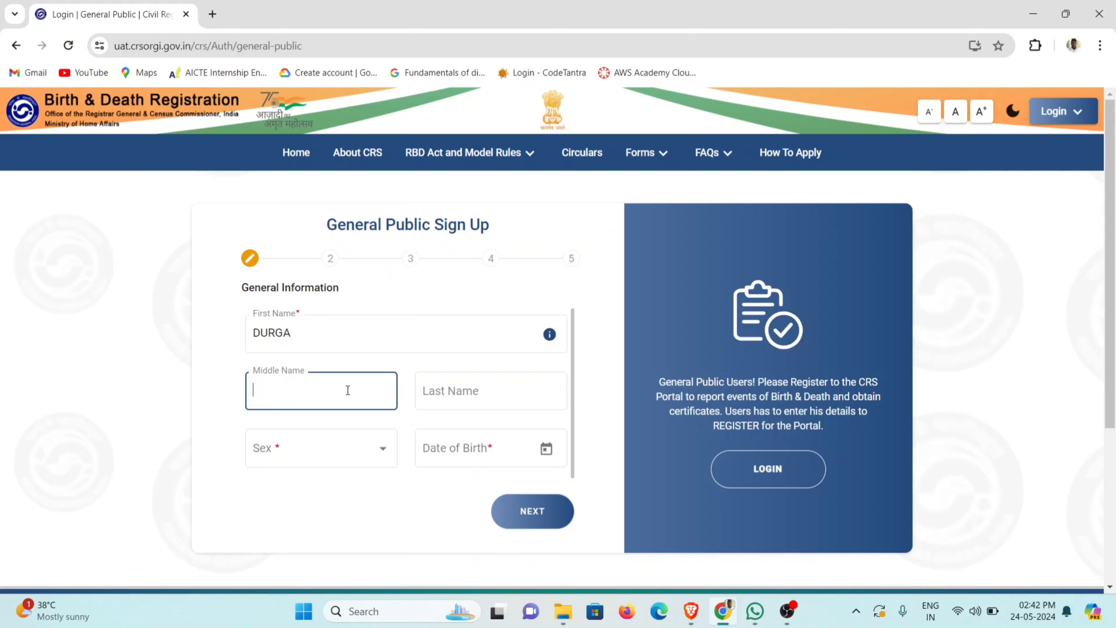
left_click(457, 382)
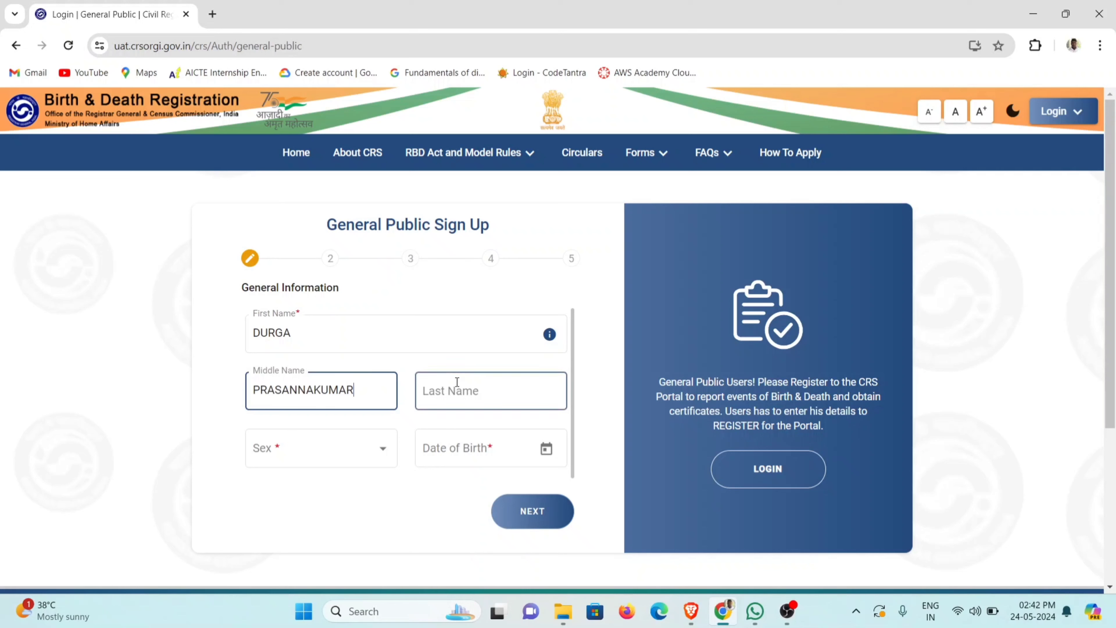
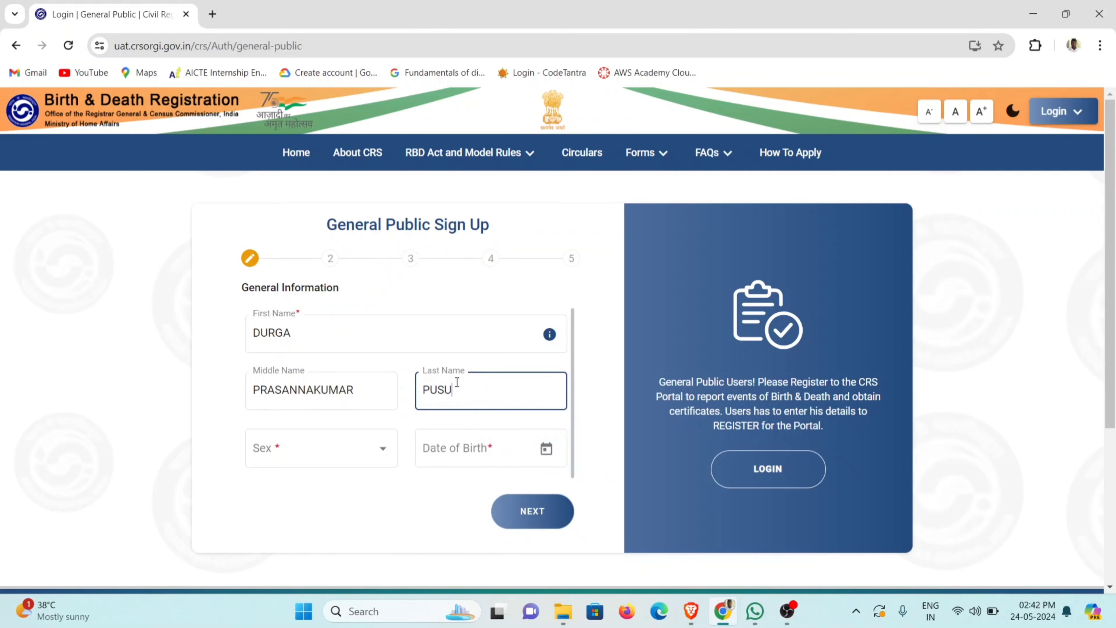
left_click(321, 449)
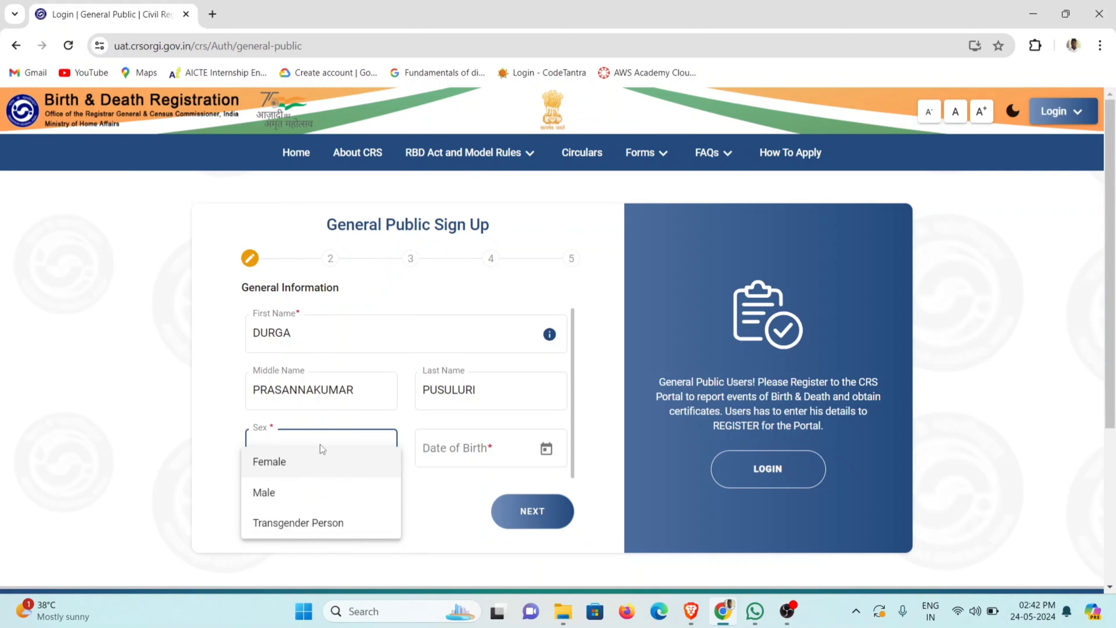
left_click(321, 496)
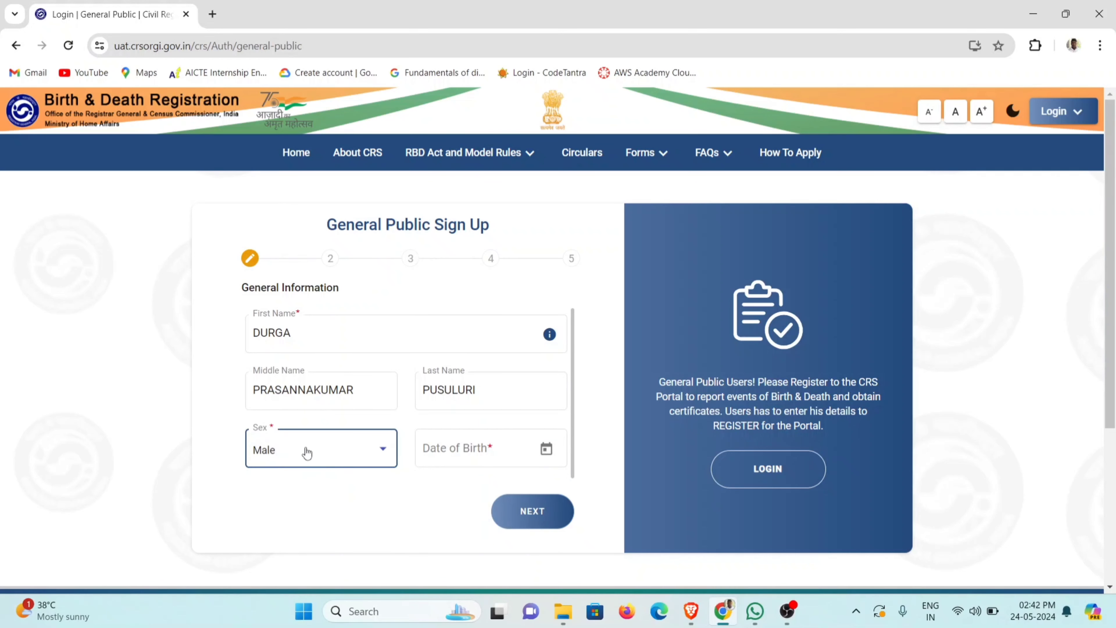
left_click(433, 458)
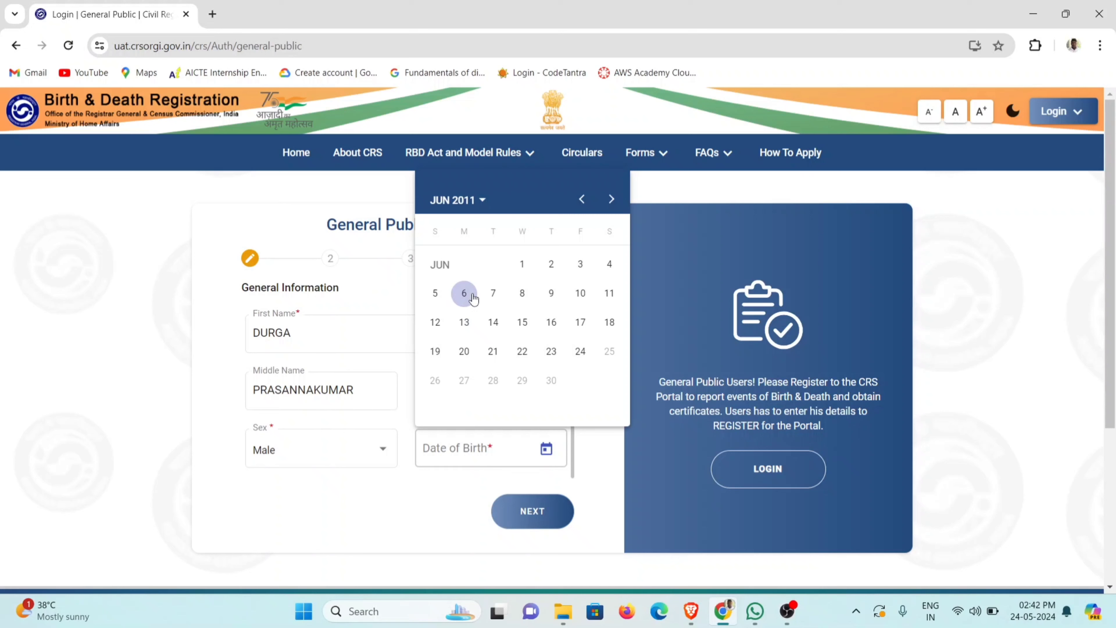
left_click(481, 201)
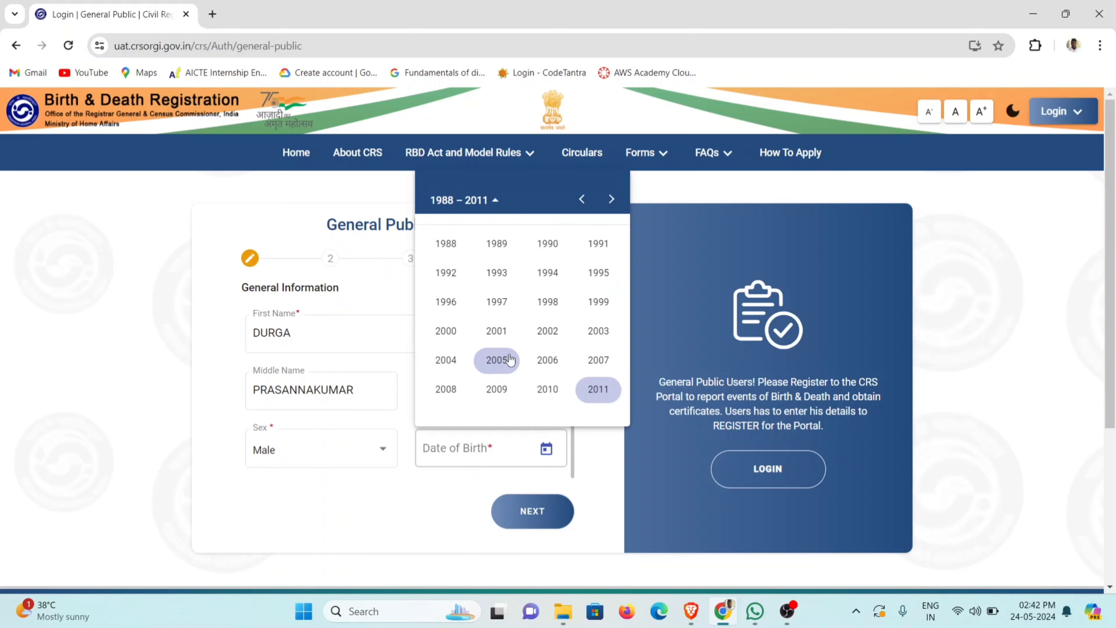
left_click(547, 331)
left_click(496, 302)
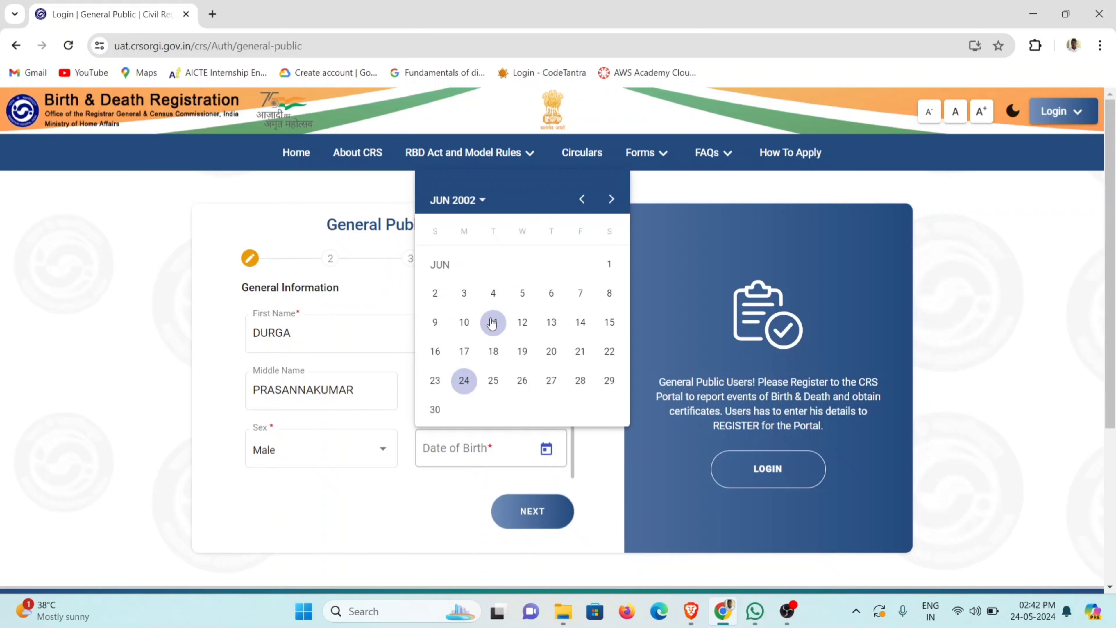
left_click(522, 293)
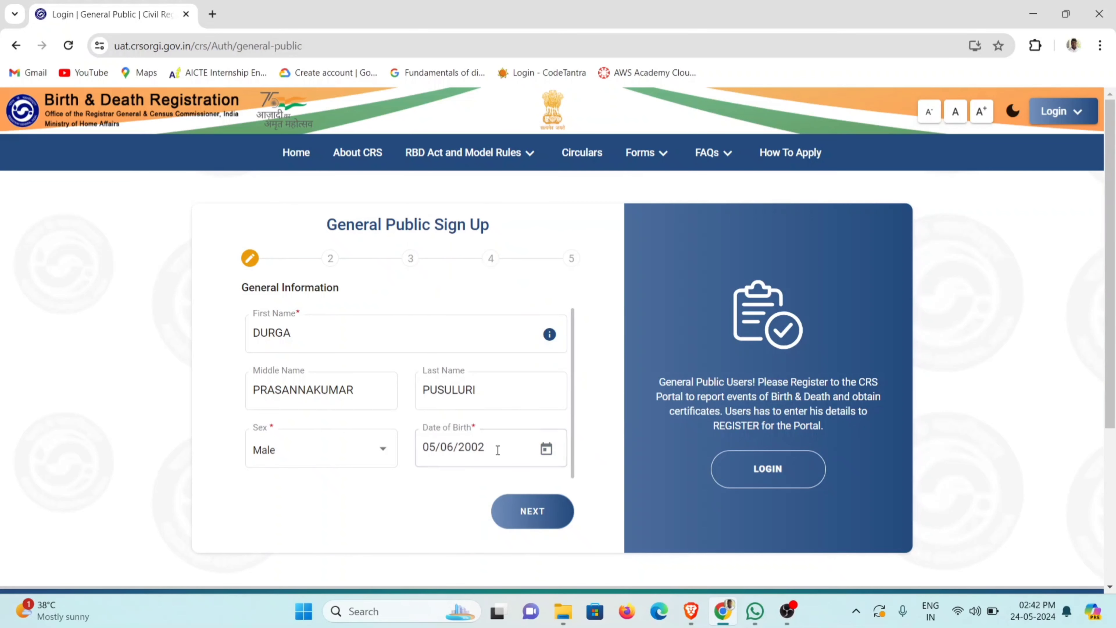
left_click(524, 524)
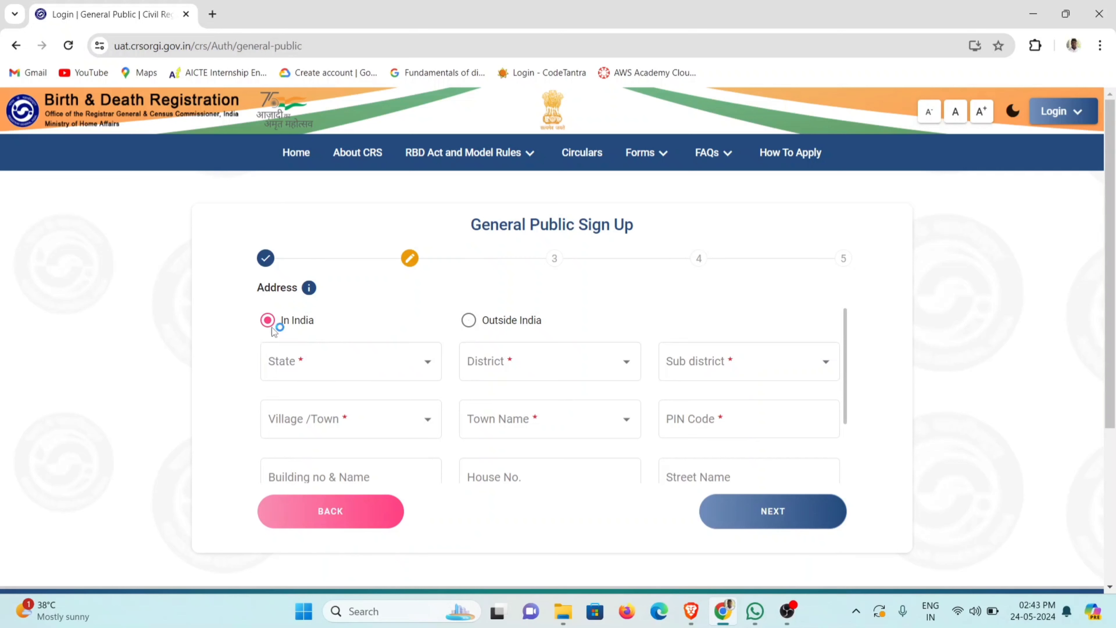
Step: Select Andhra Pradesh state, Guntur district and Thullur sub-district
left_click(319, 370)
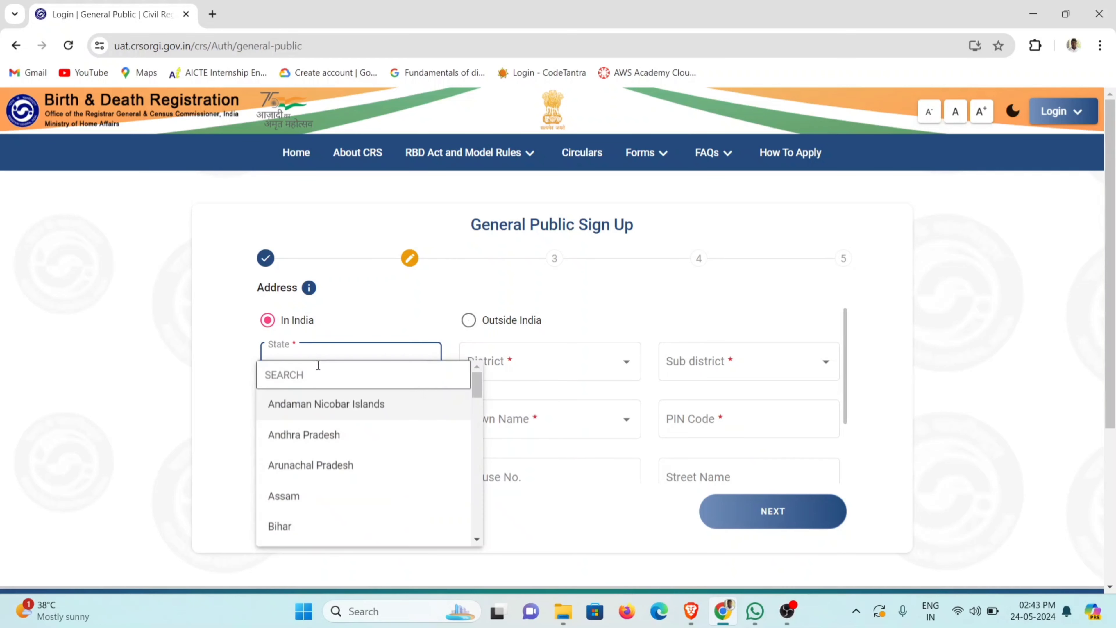
left_click(320, 435)
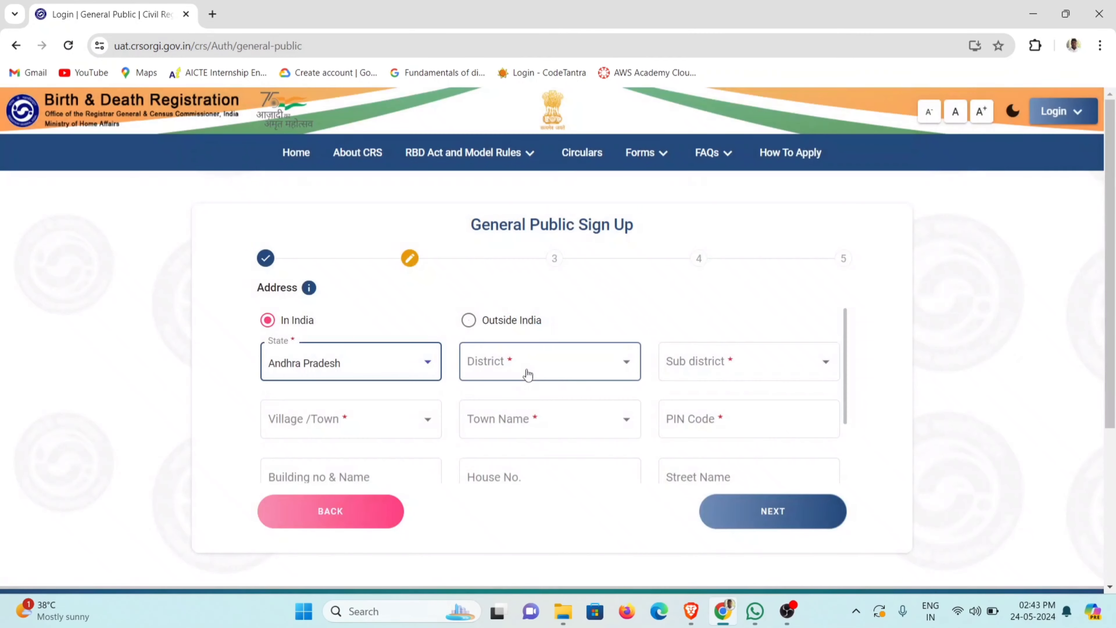
left_click(528, 374)
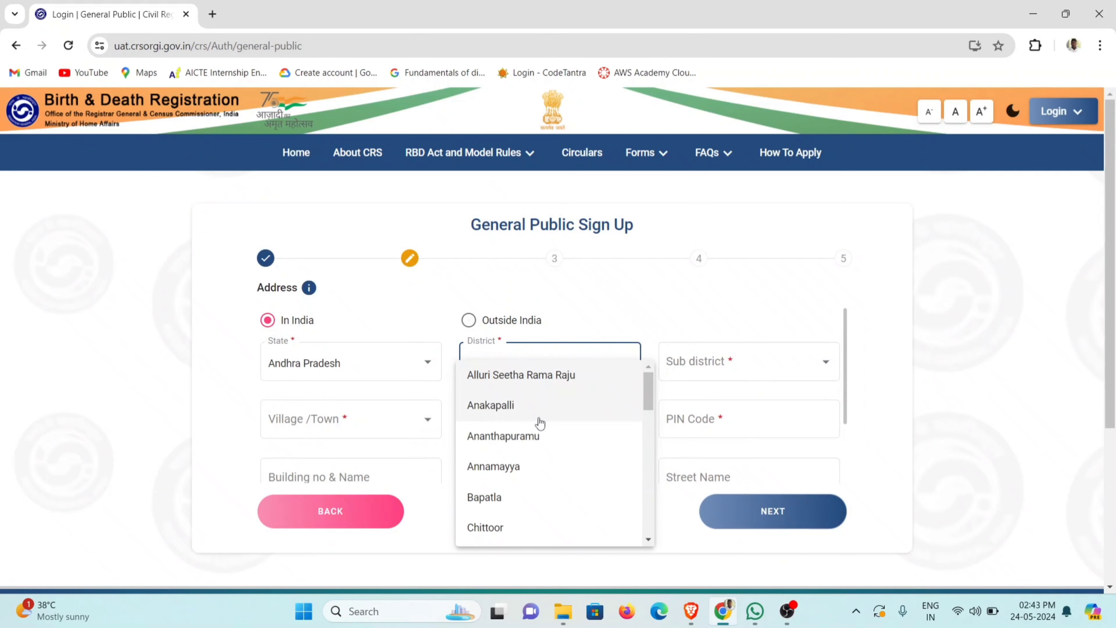
scroll(542, 432, "down", 3)
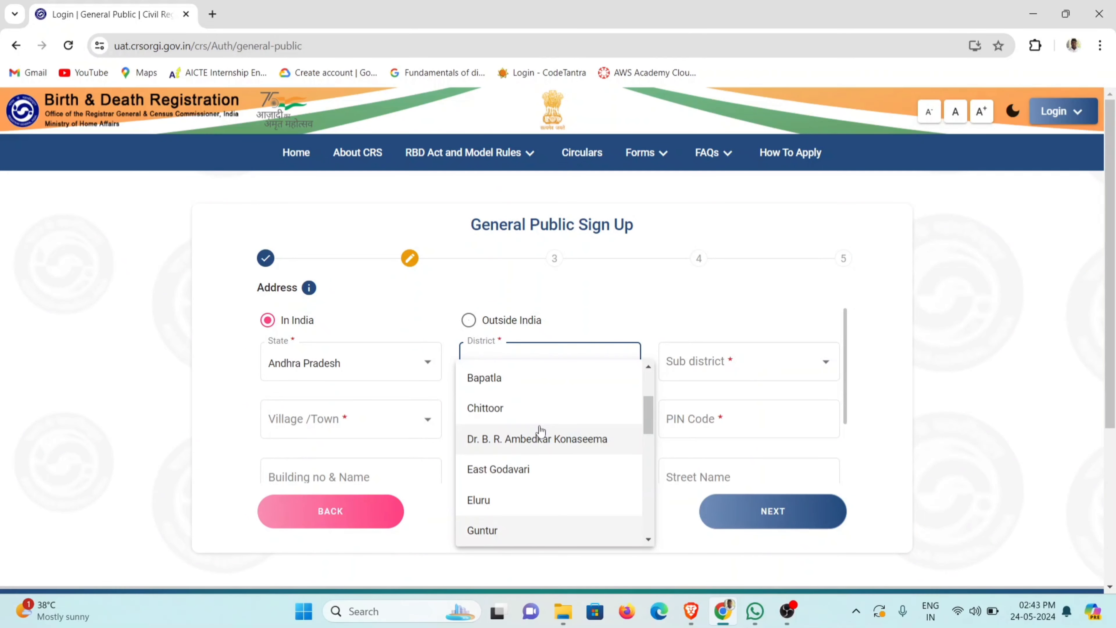
left_click(506, 530)
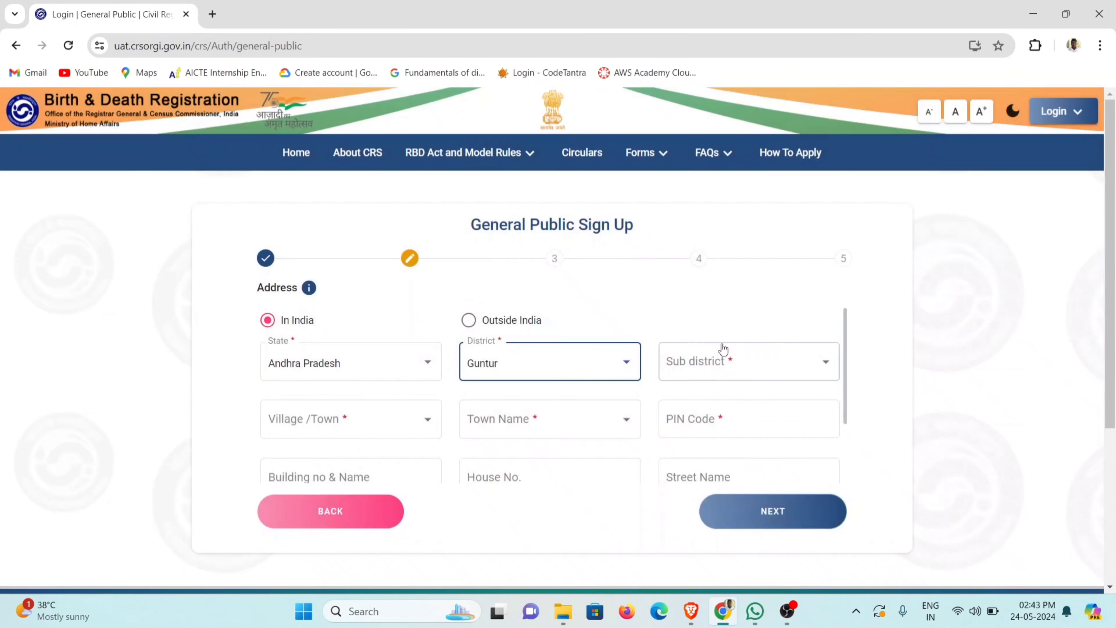
left_click(716, 365)
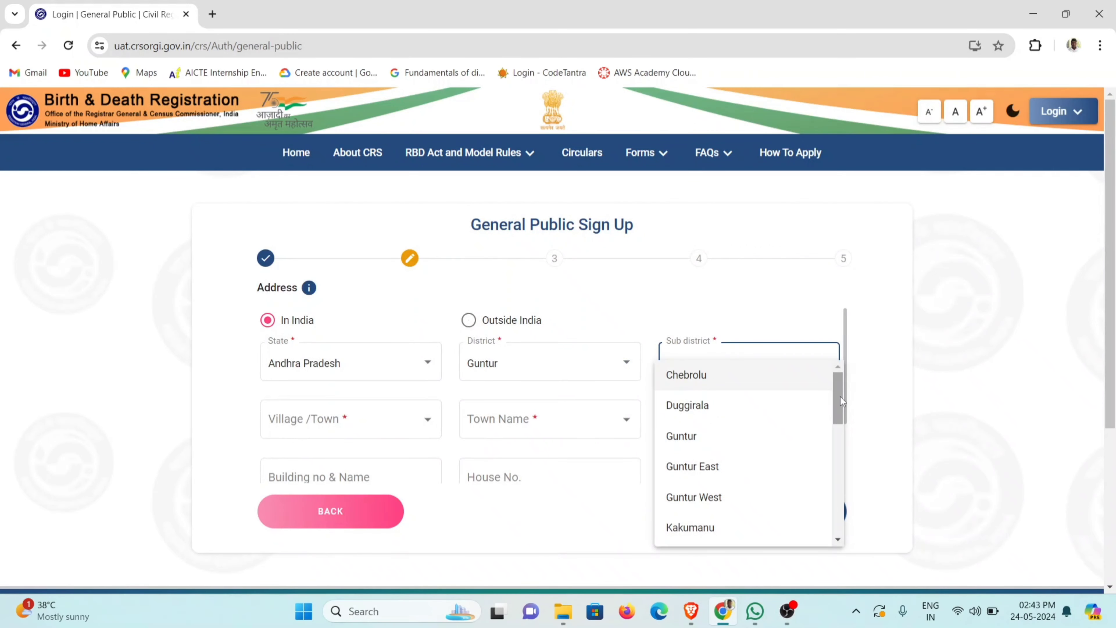
left_click_drag(841, 396, 838, 490)
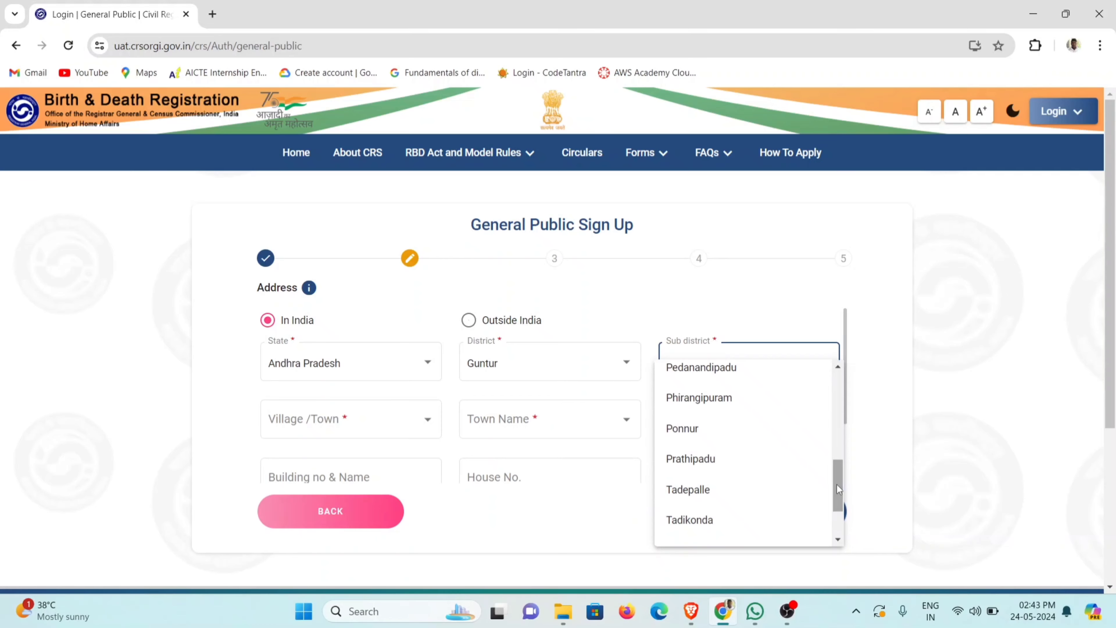
scroll(838, 489, "down", 1)
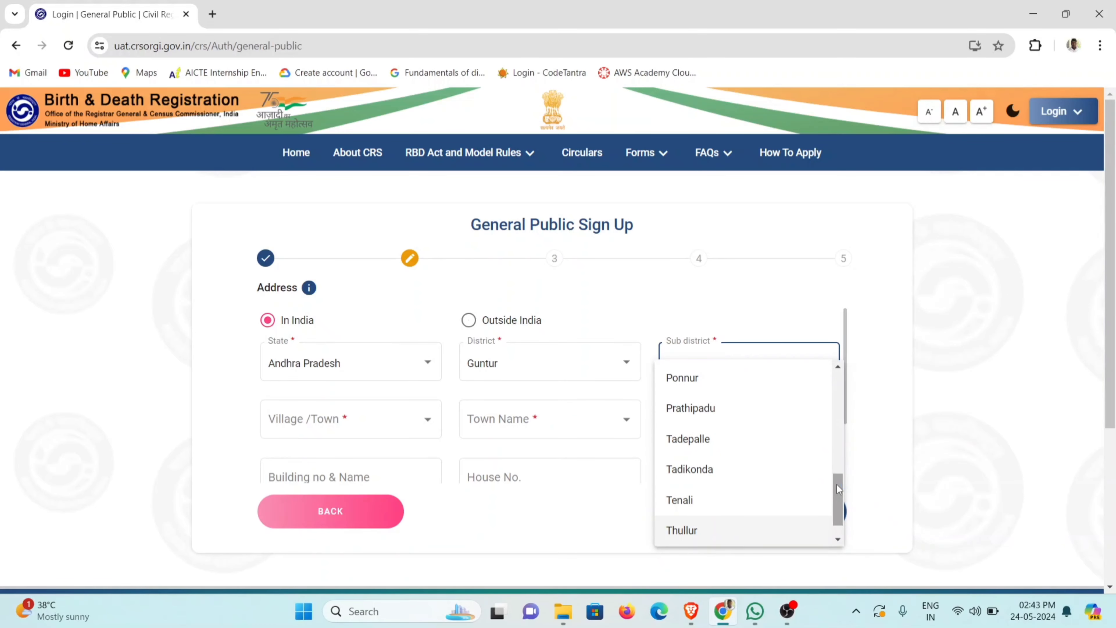
left_click(721, 532)
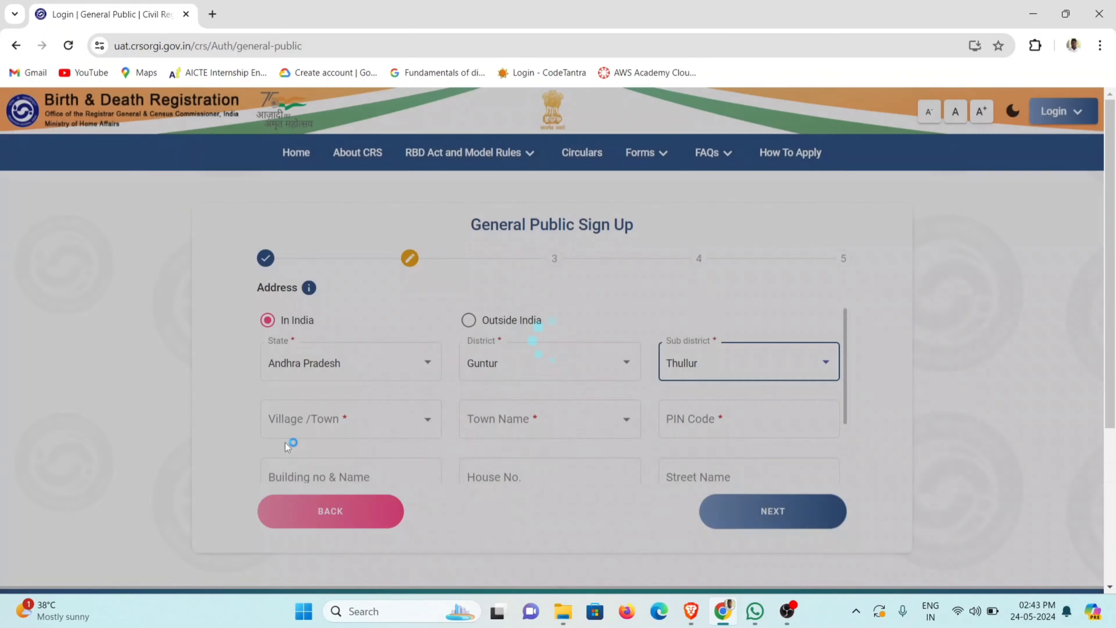
Step: Mark the address as a village, pick Sakhamur, and fill the PIN code from the saved suggestion
left_click(303, 420)
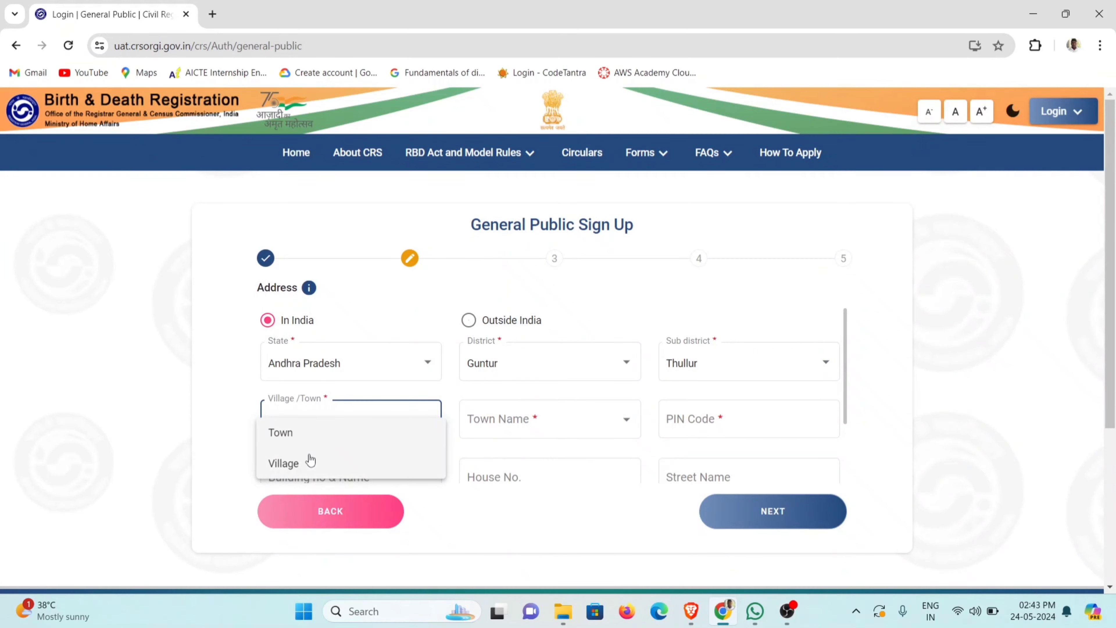
left_click(310, 461)
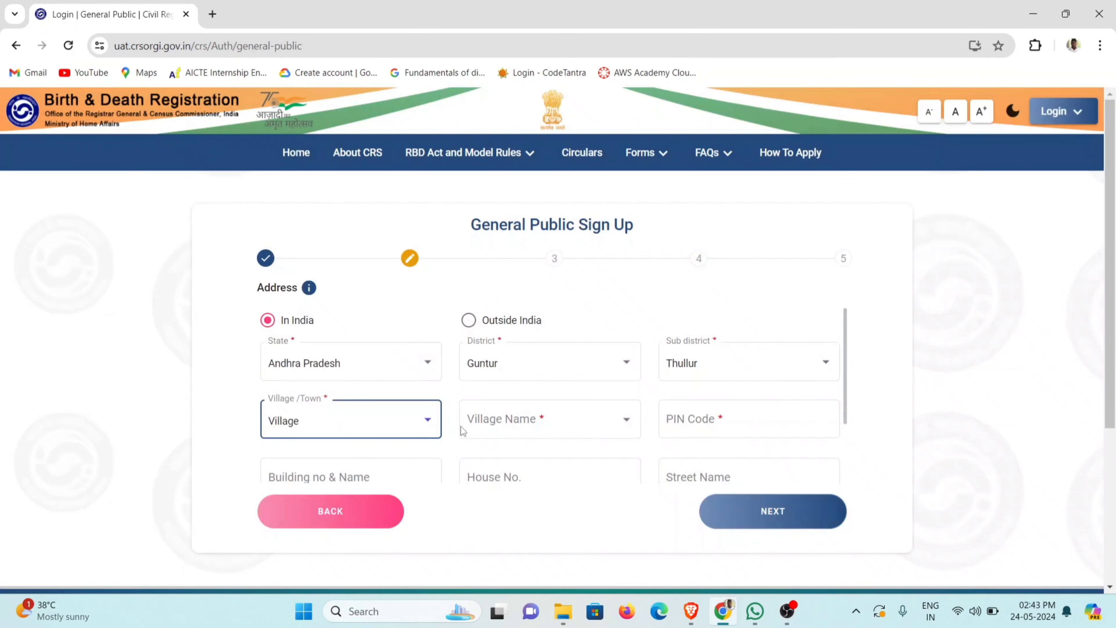
left_click(495, 422)
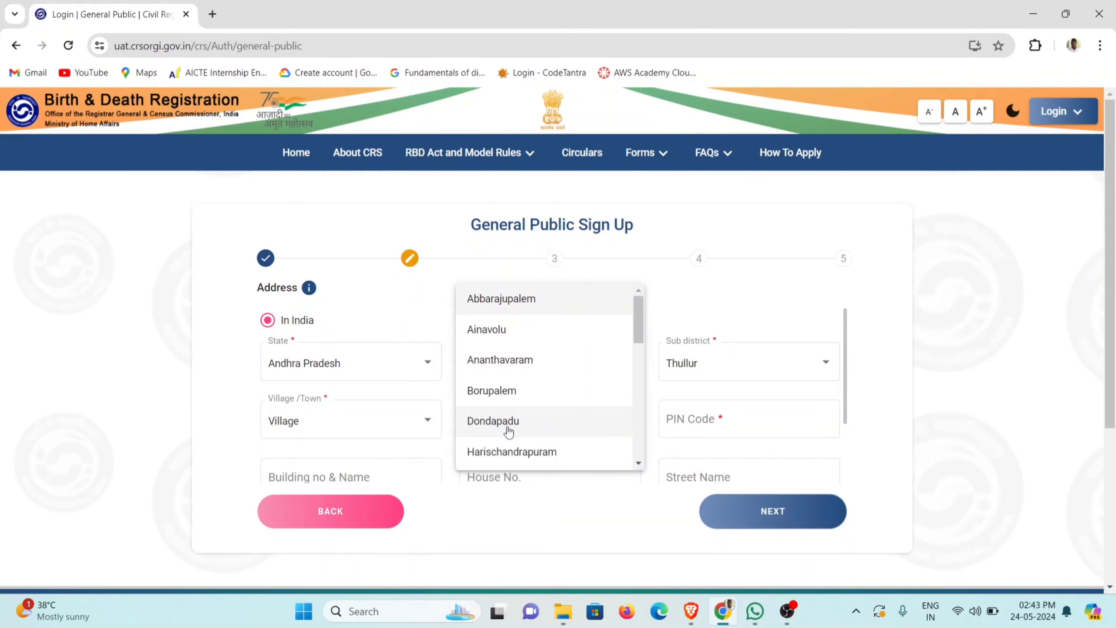
scroll(518, 352, "down", 5)
left_click(518, 330)
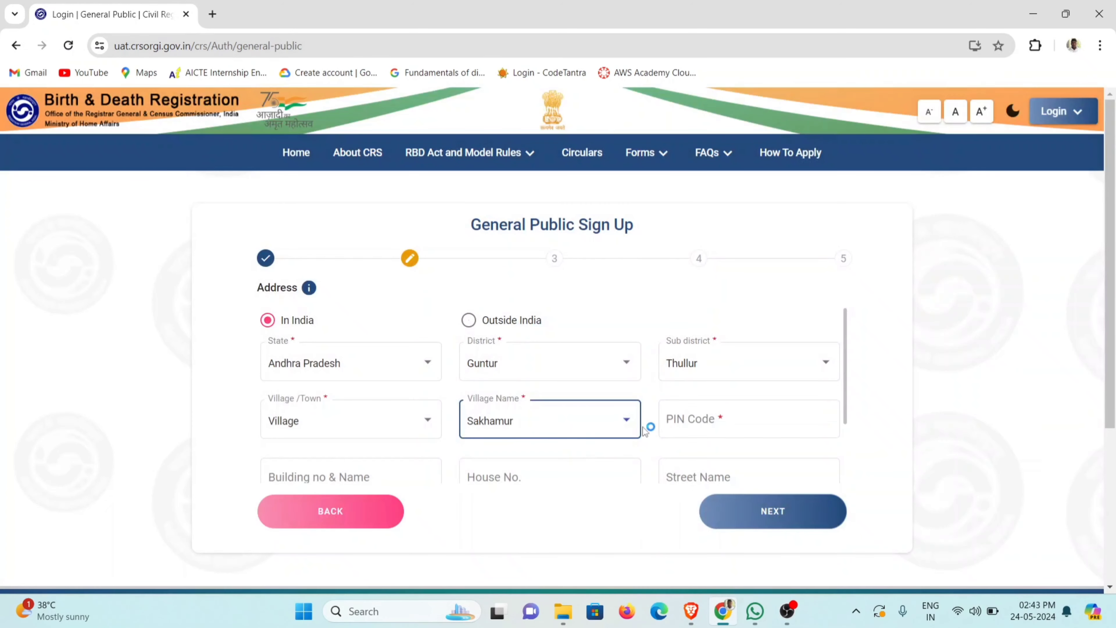
left_click(699, 418)
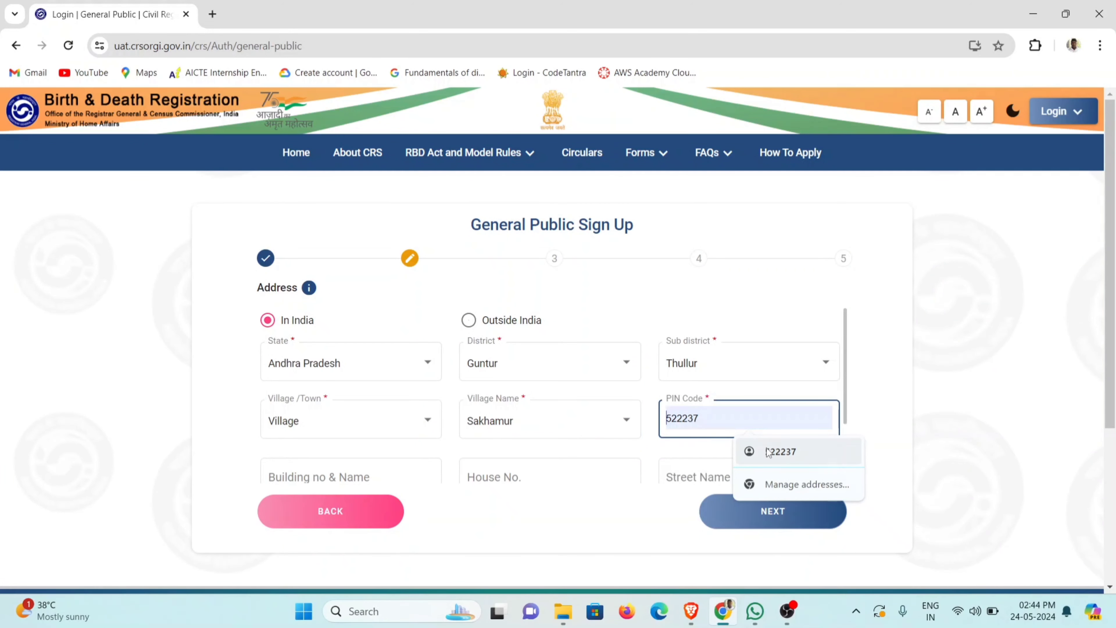
left_click(769, 452)
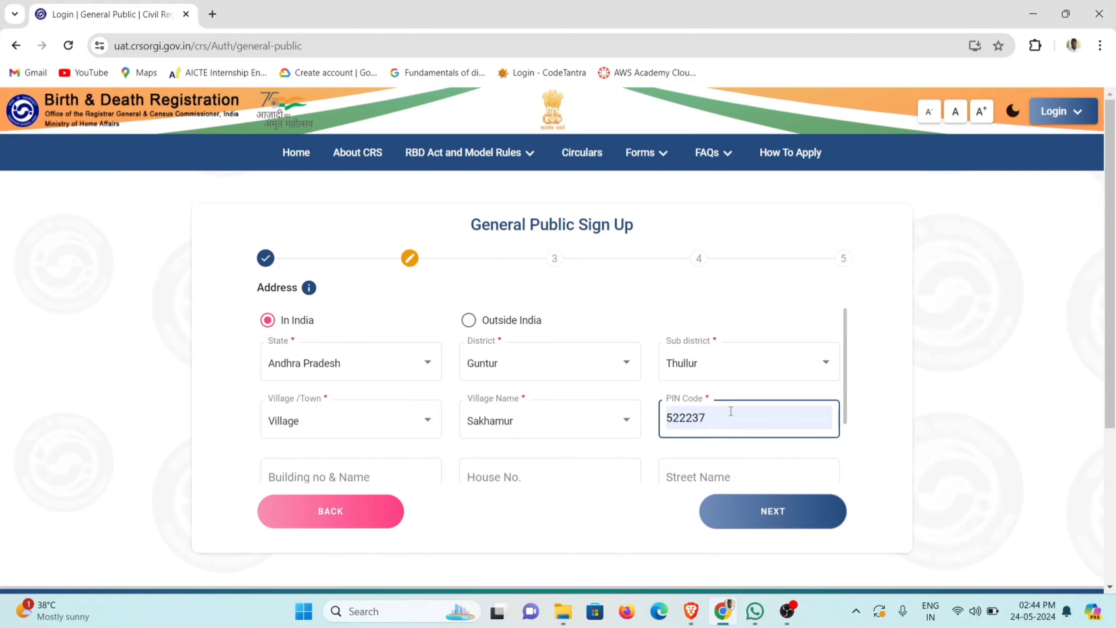
Step: Enter the building number, street name and locality Sakhamur, then continue to the next step
scroll(731, 411, "down", 2)
left_click(344, 398)
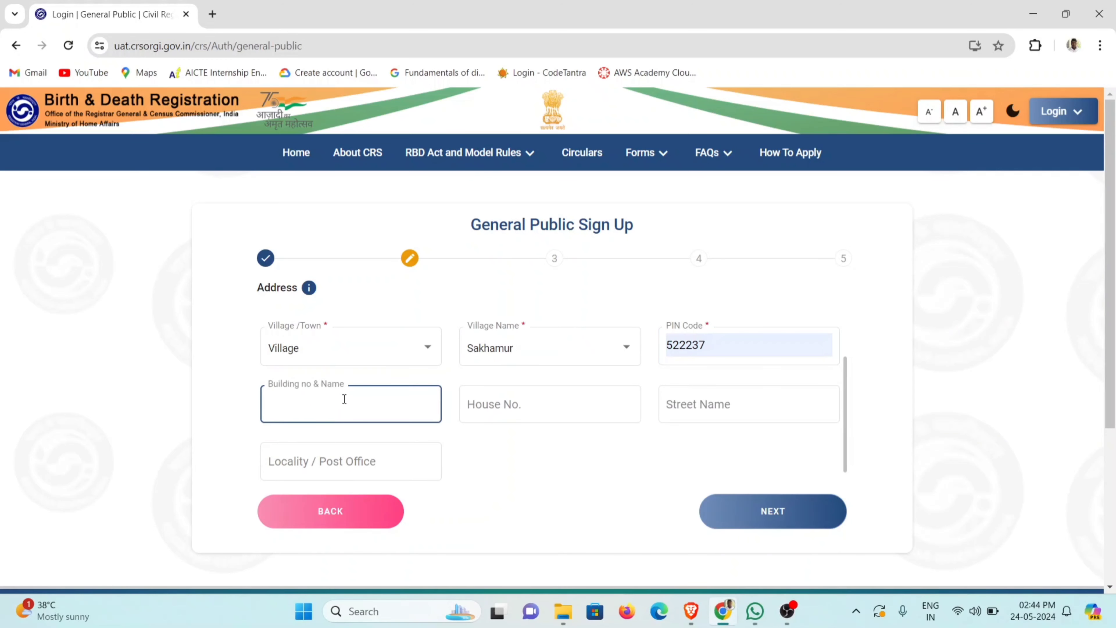
left_click(512, 407)
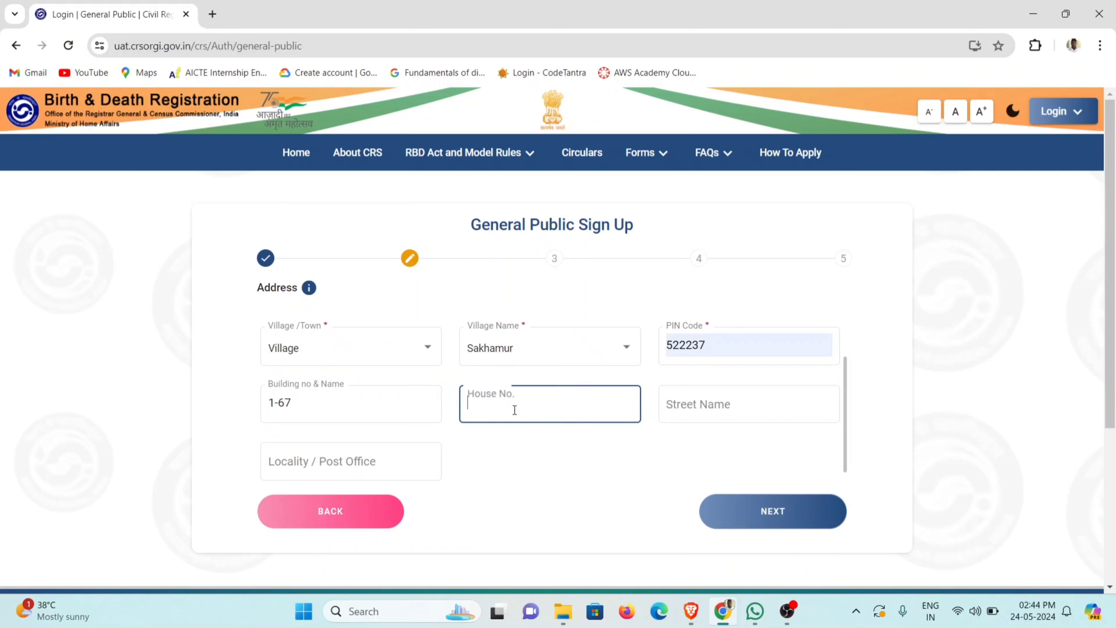
scroll(725, 405, "up", 2)
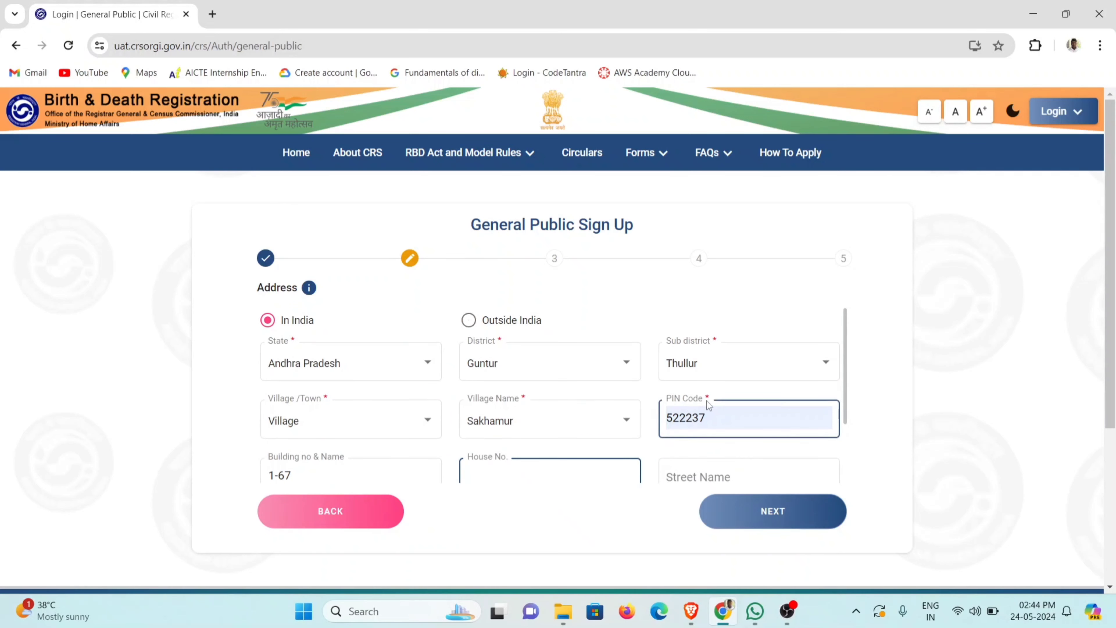
scroll(660, 367, "down", 2)
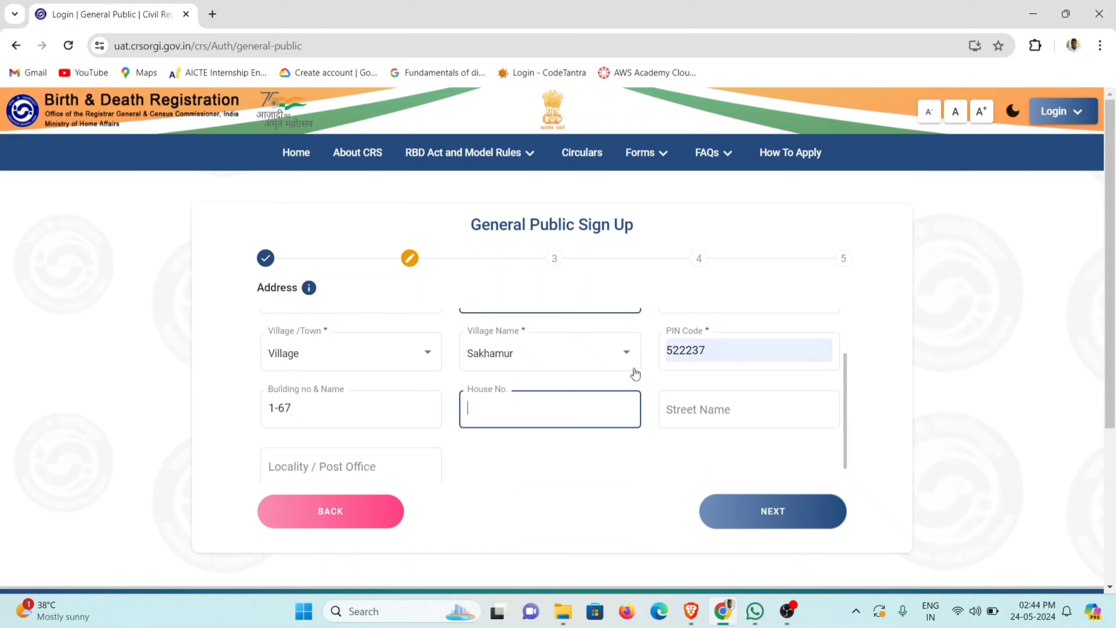
left_click(700, 396)
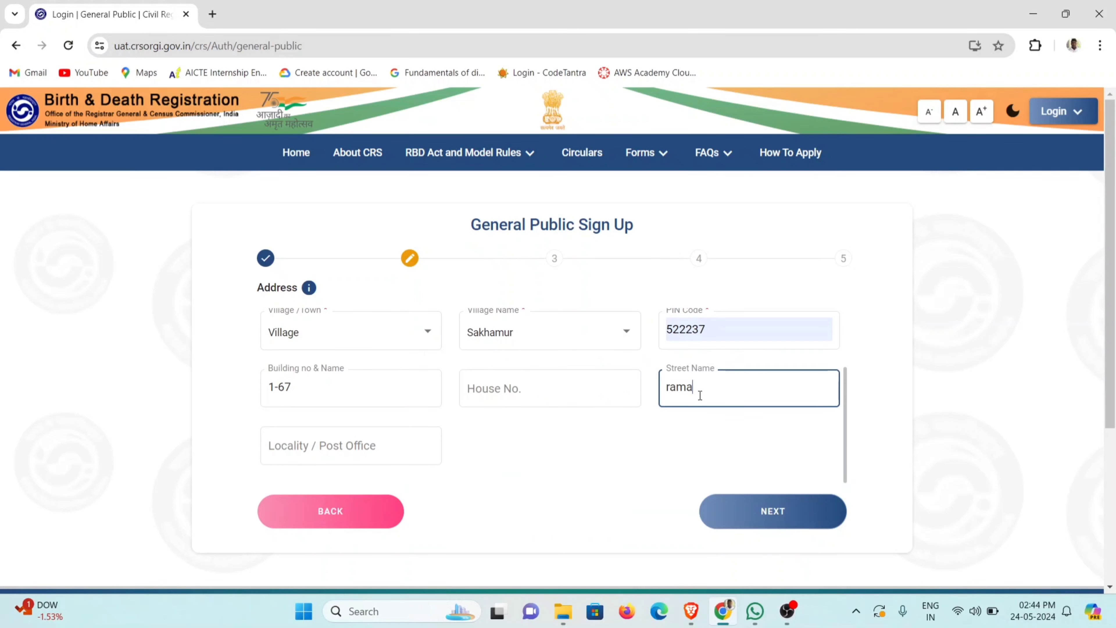
left_click(379, 442)
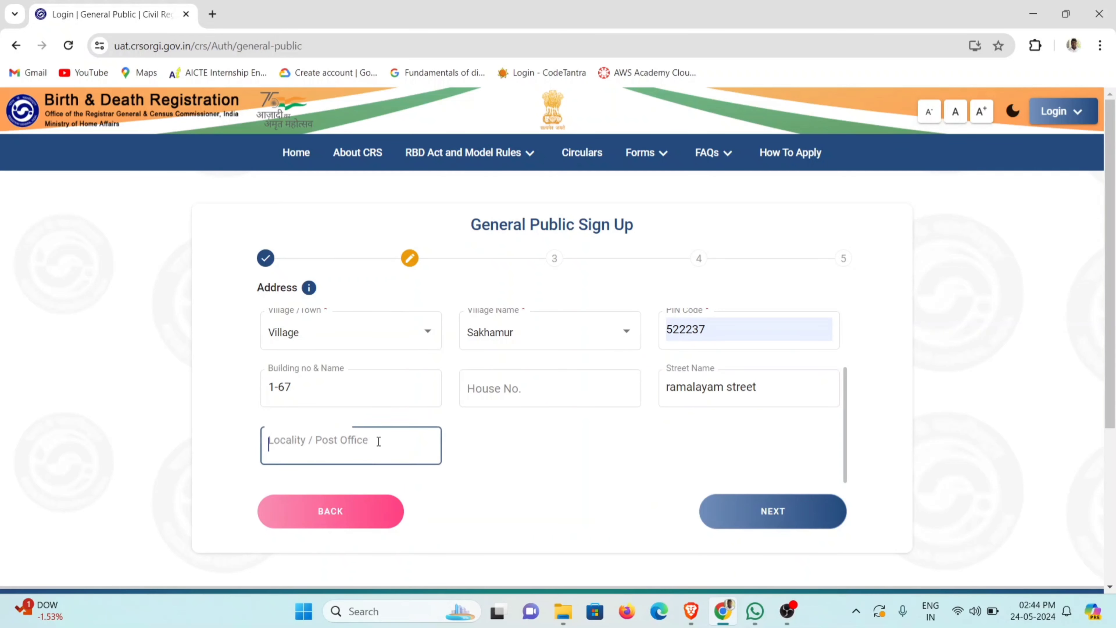
type("Sakhamur")
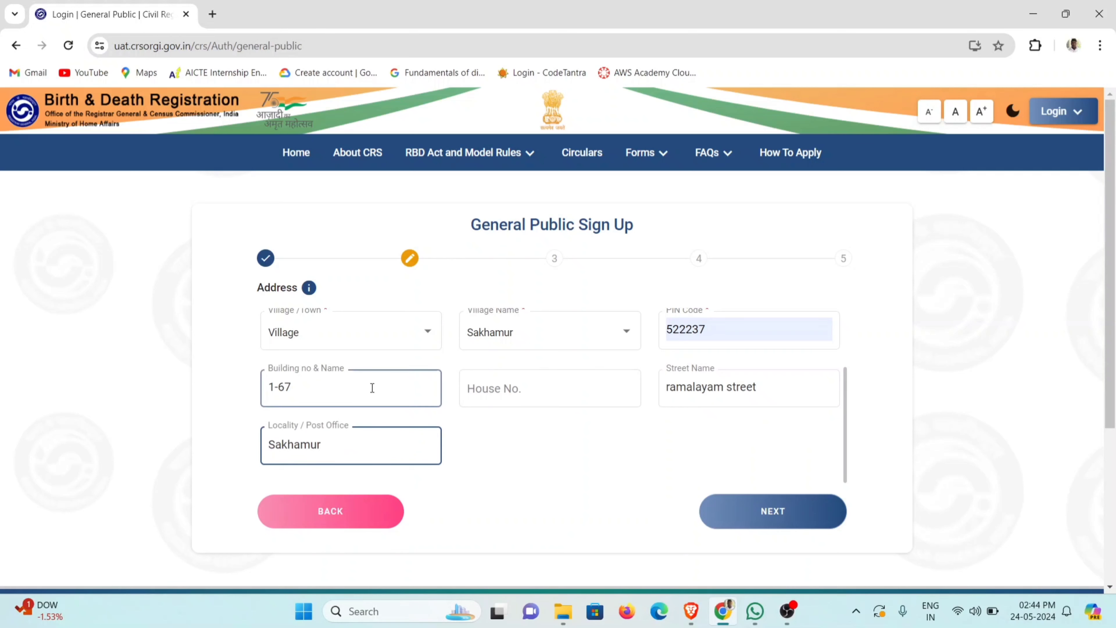
left_click(733, 514)
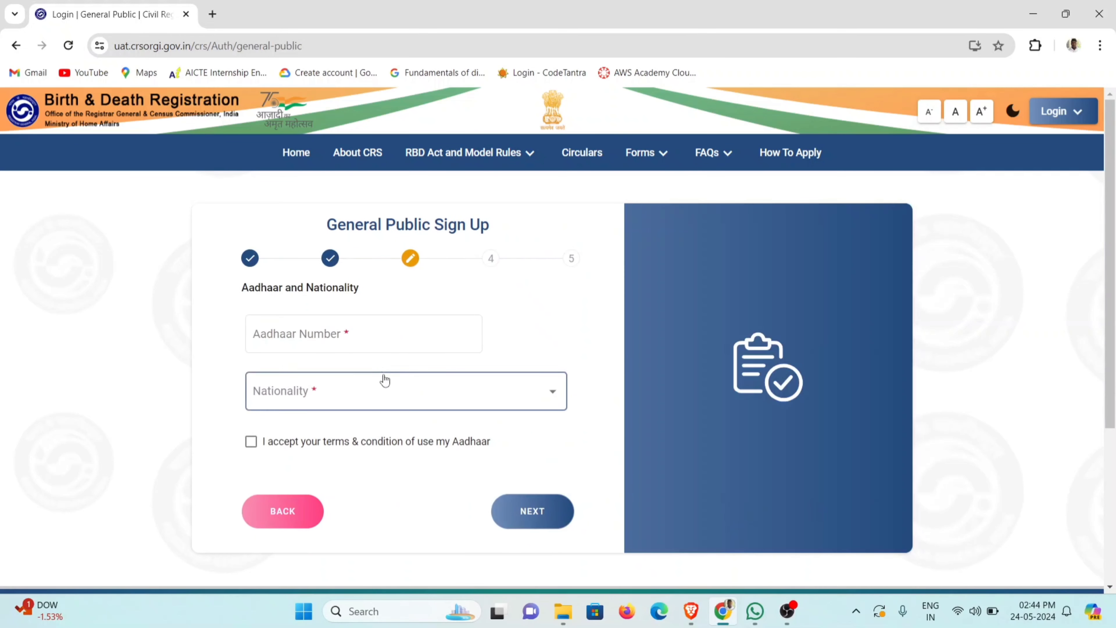
Step: Enter the applicant's Aadhaar number, set nationality to Indian, accept the Aadhaar terms, and continue
left_click(340, 340)
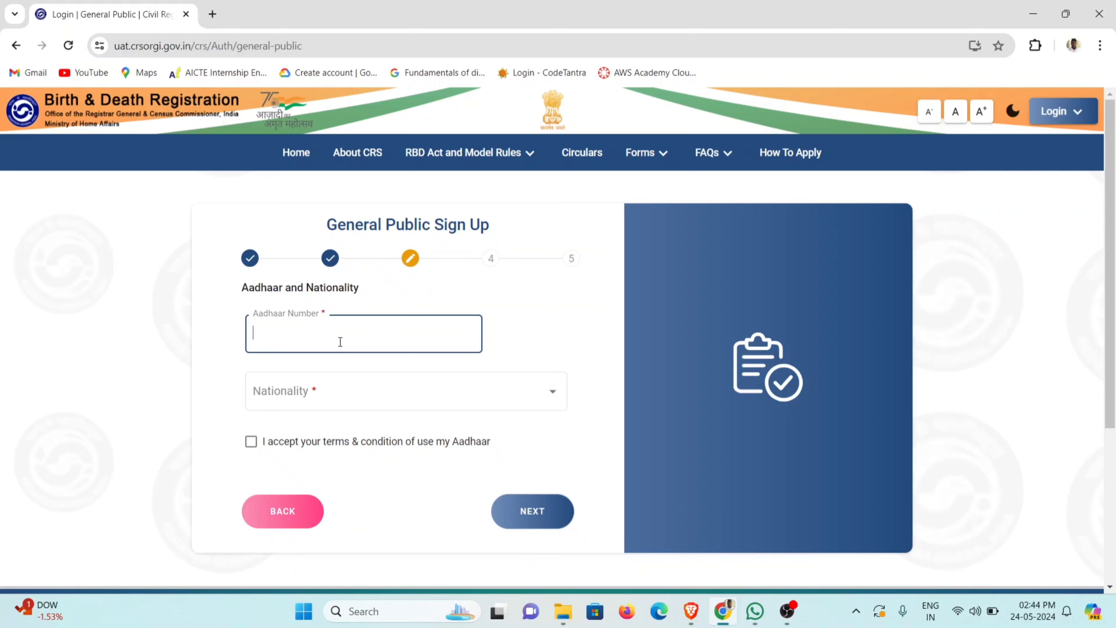
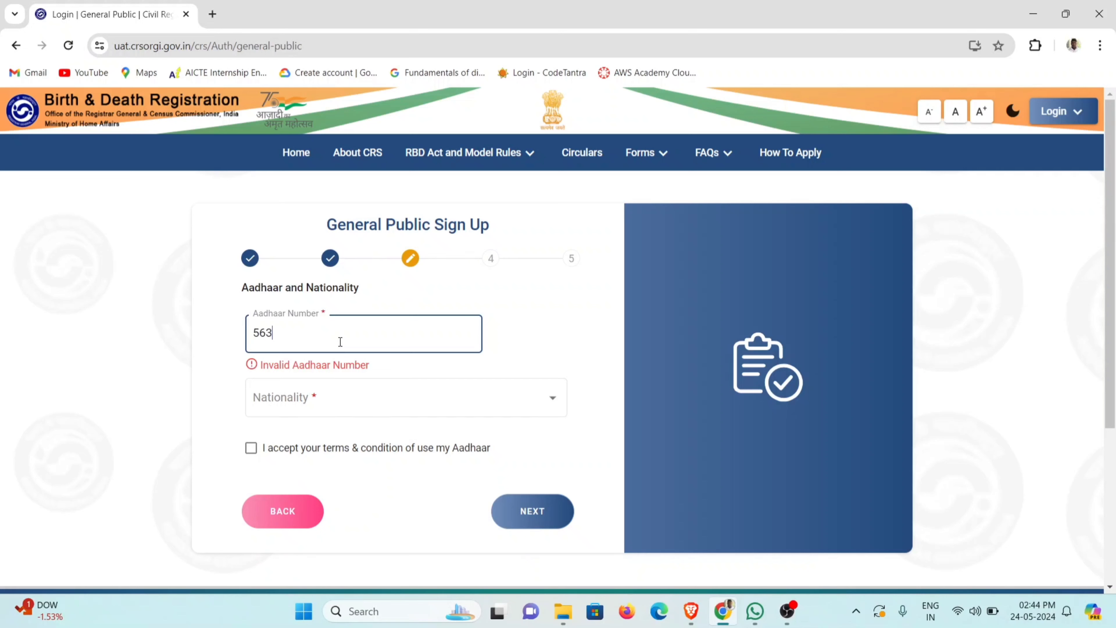
left_click(320, 387)
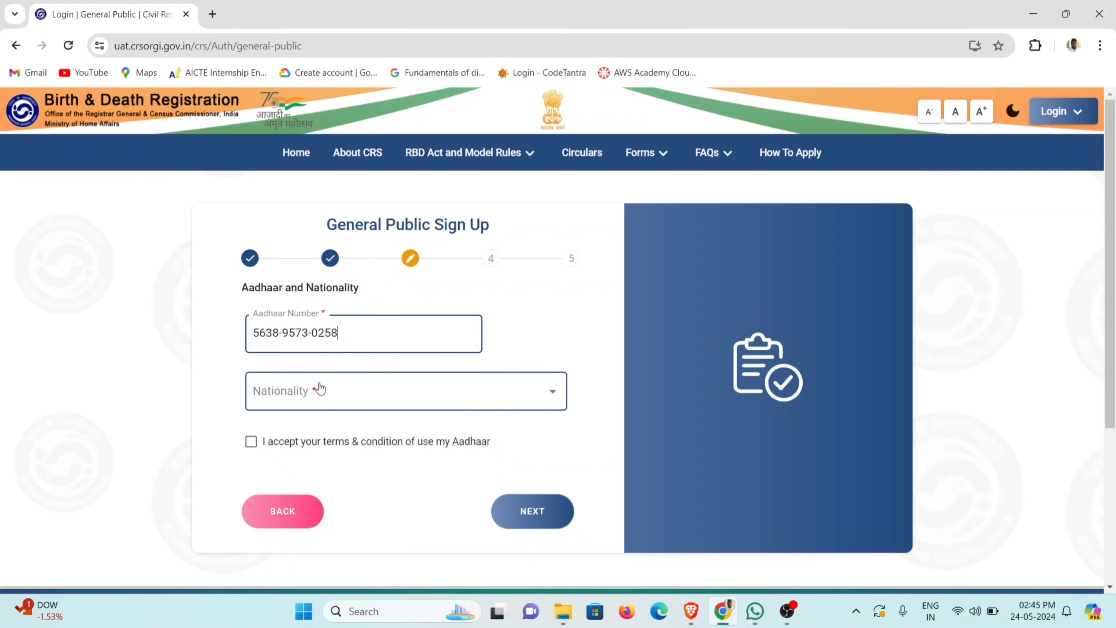
left_click(266, 414)
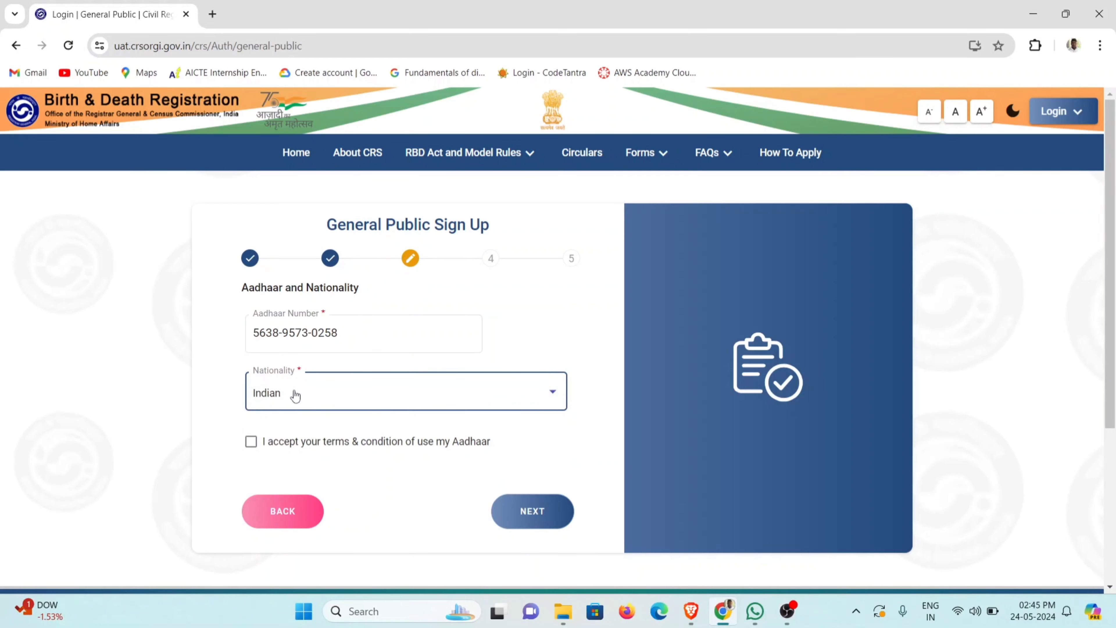
scroll(291, 394, "down", 3)
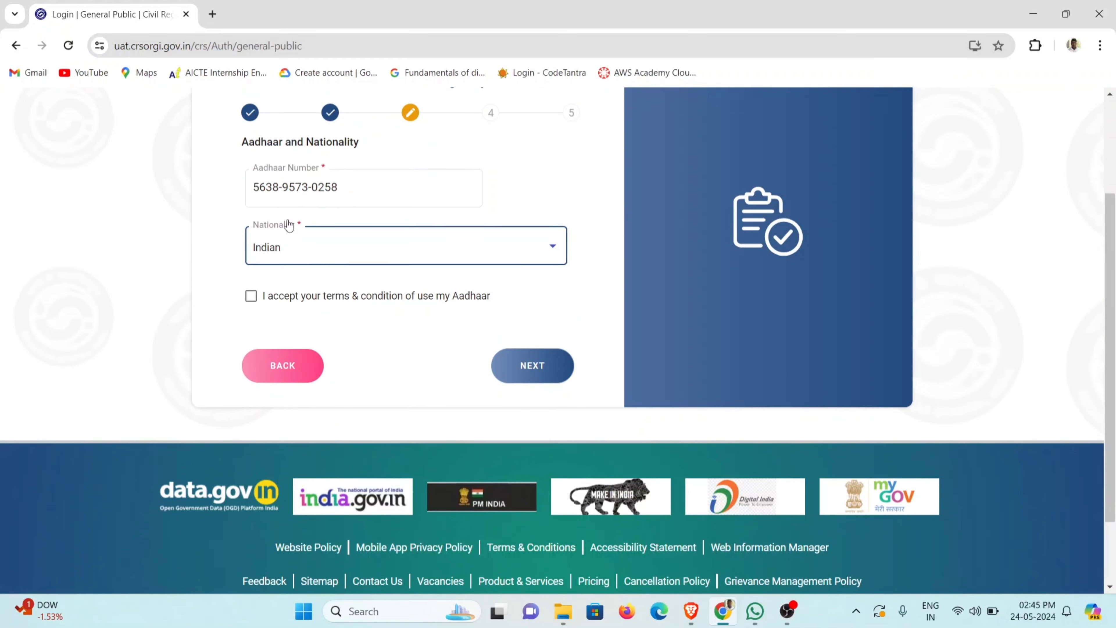
left_click(252, 297)
scroll(471, 352, "up", 2)
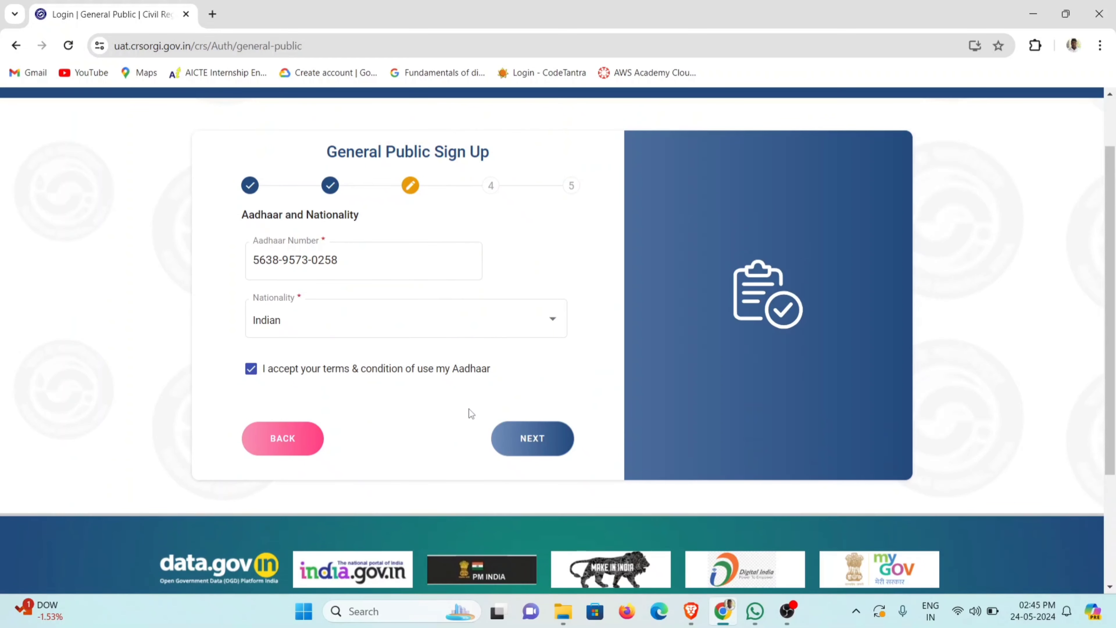
left_click(530, 440)
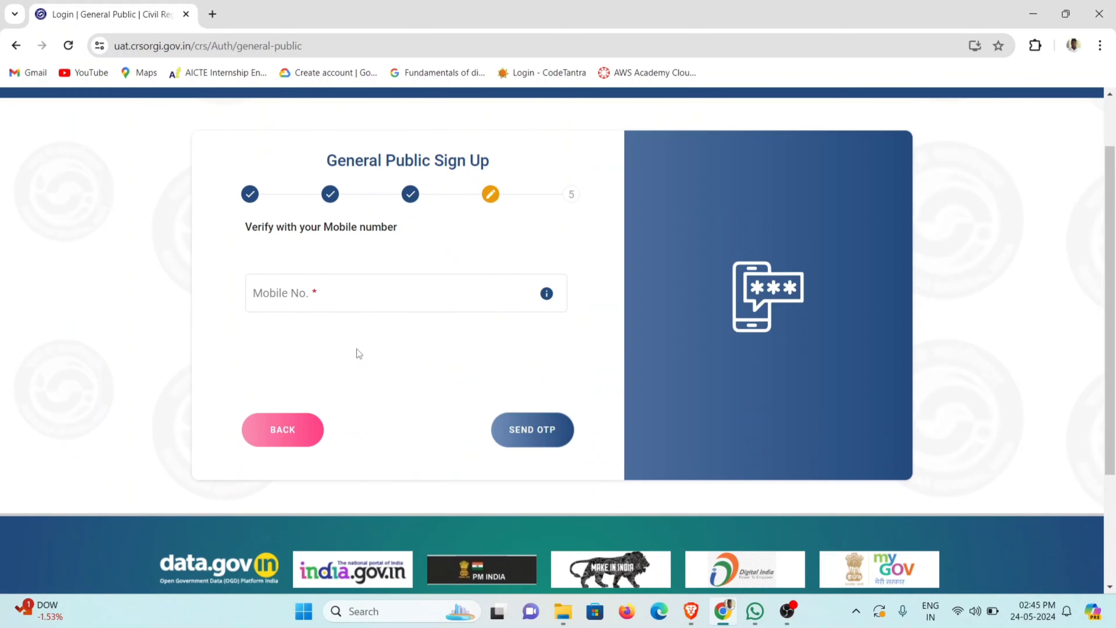
Step: Fill in the saved mobile number, send and verify its OTP, then continue to email authentication
left_click(351, 293)
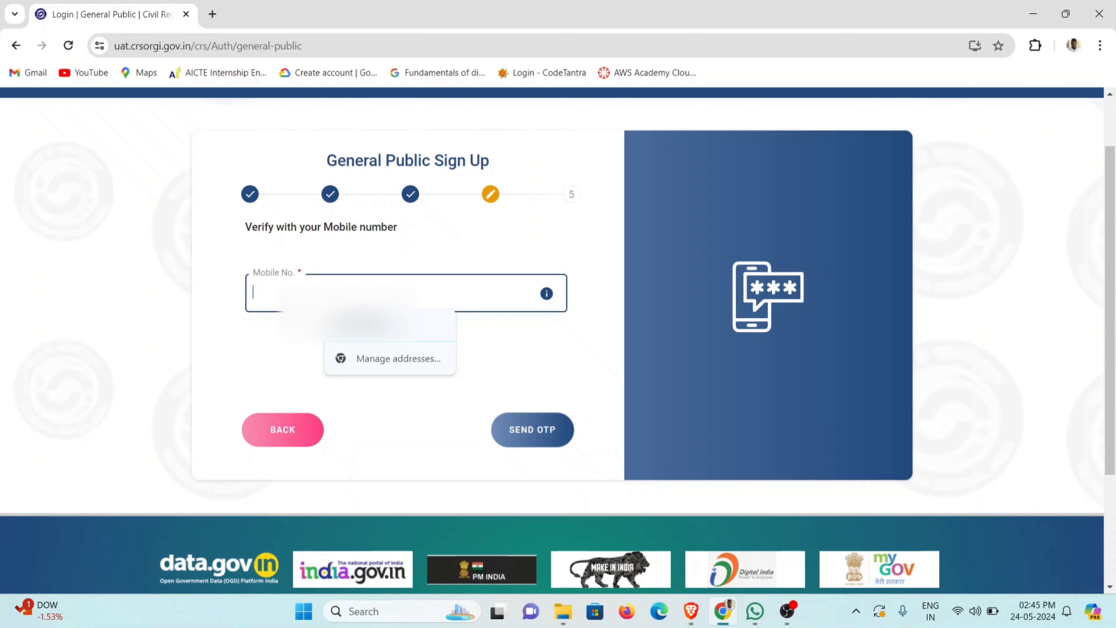
left_click(373, 319)
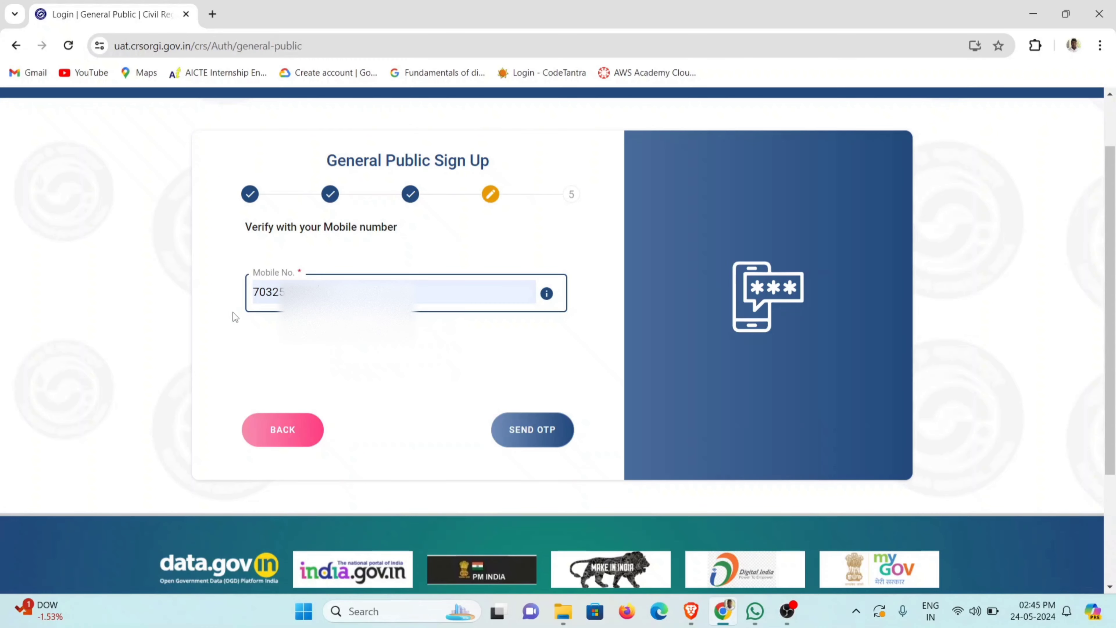
left_click(548, 439)
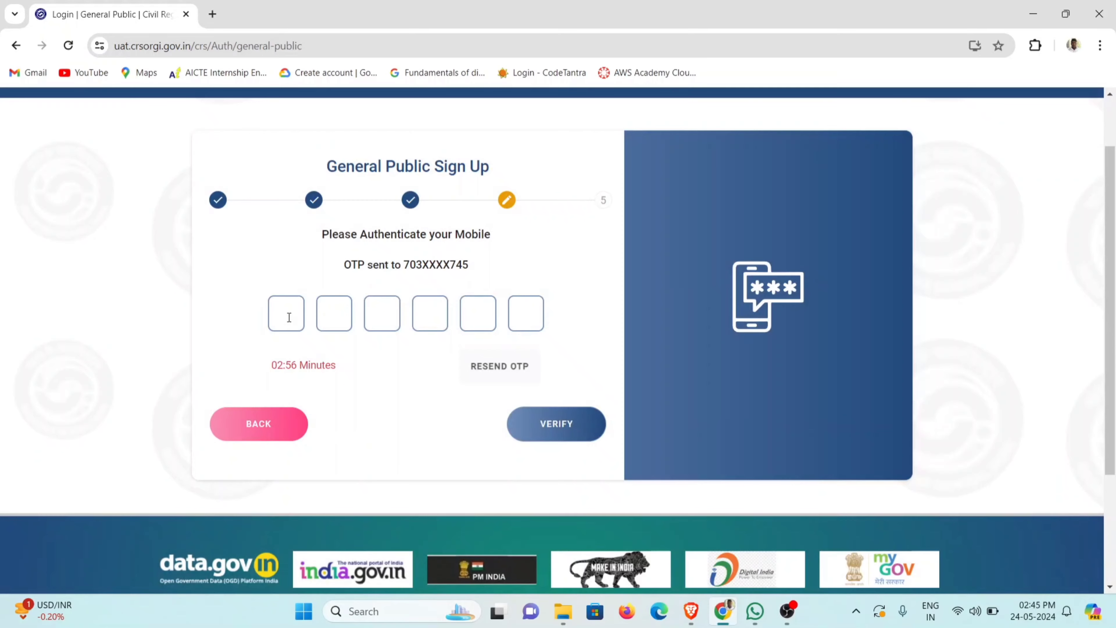
left_click(565, 427)
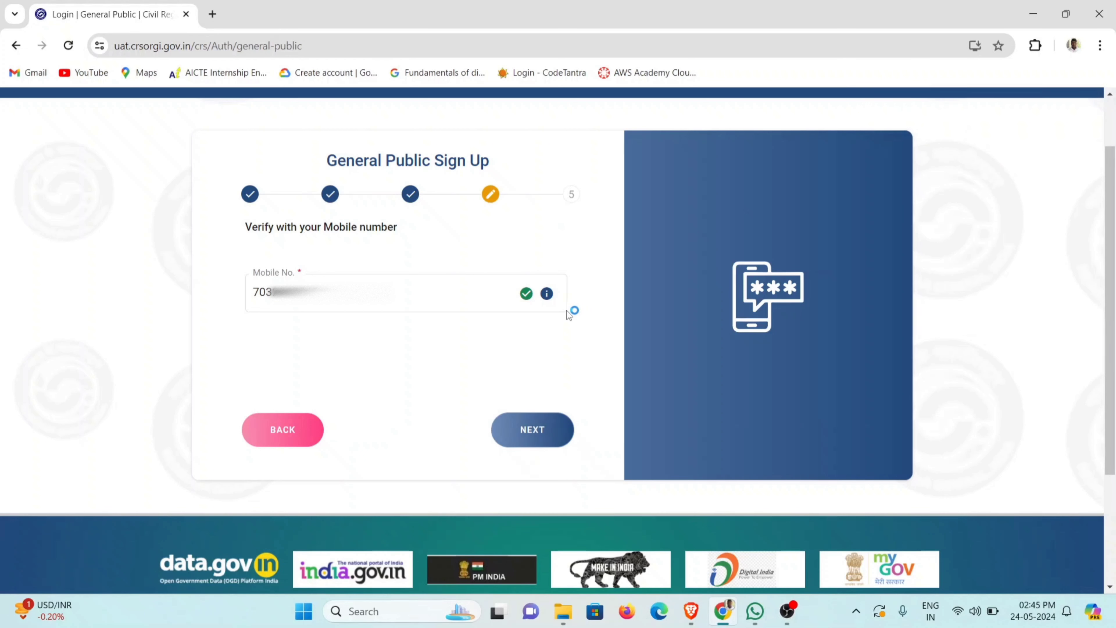
mouse_move(547, 294)
left_click(531, 436)
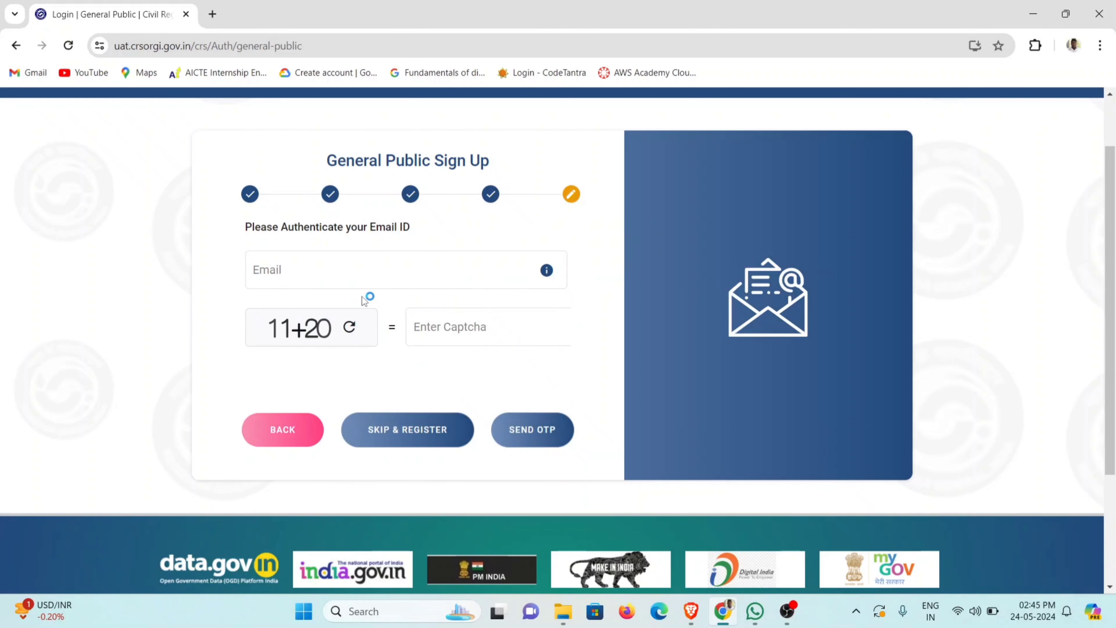
Step: Fill in the saved email, answer captcha 33, verify the email OTP, and register the account
left_click(364, 285)
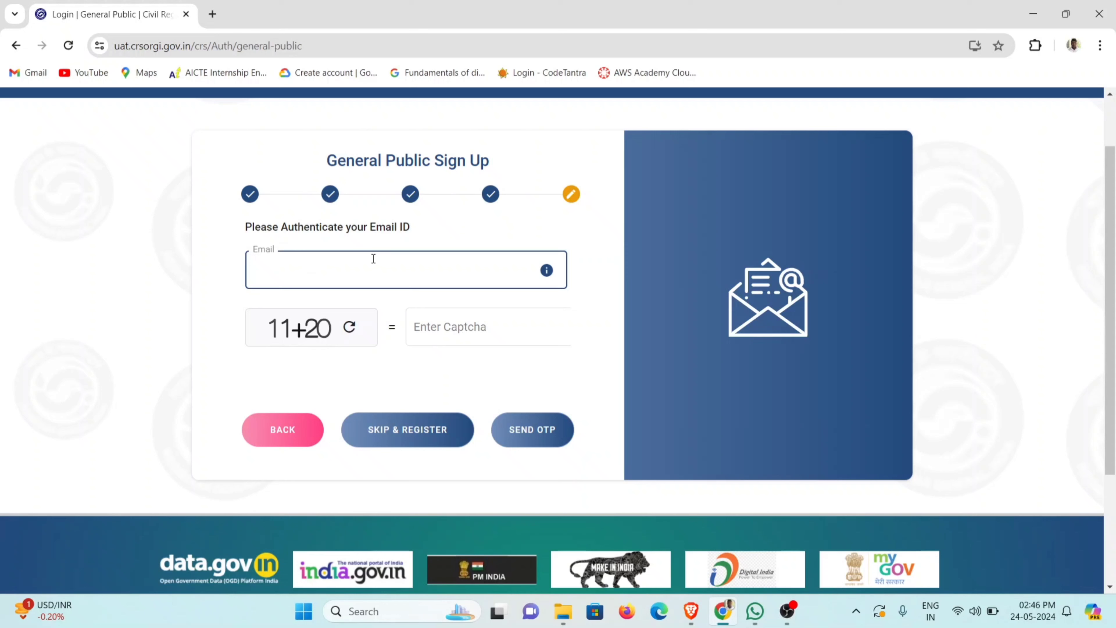
left_click(371, 273)
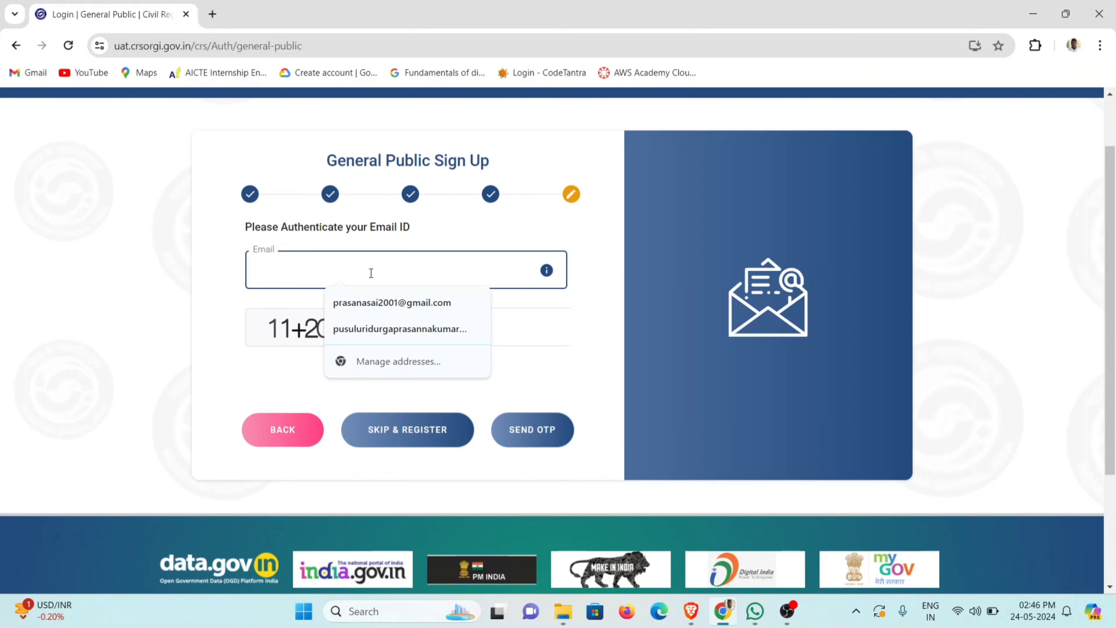
left_click(389, 303)
left_click(433, 332)
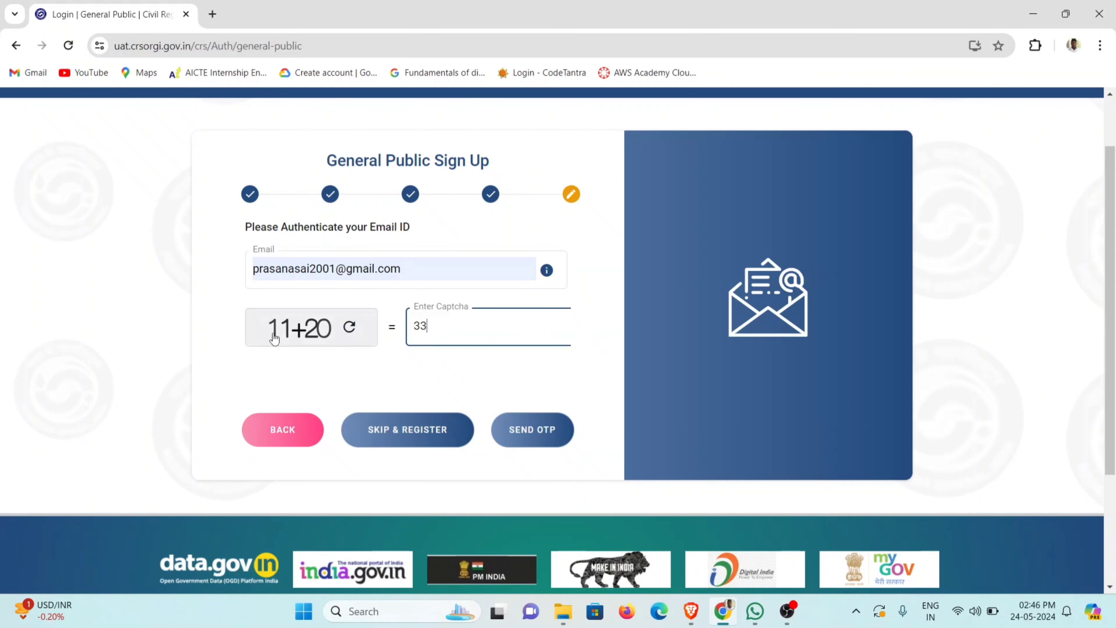
left_click(511, 436)
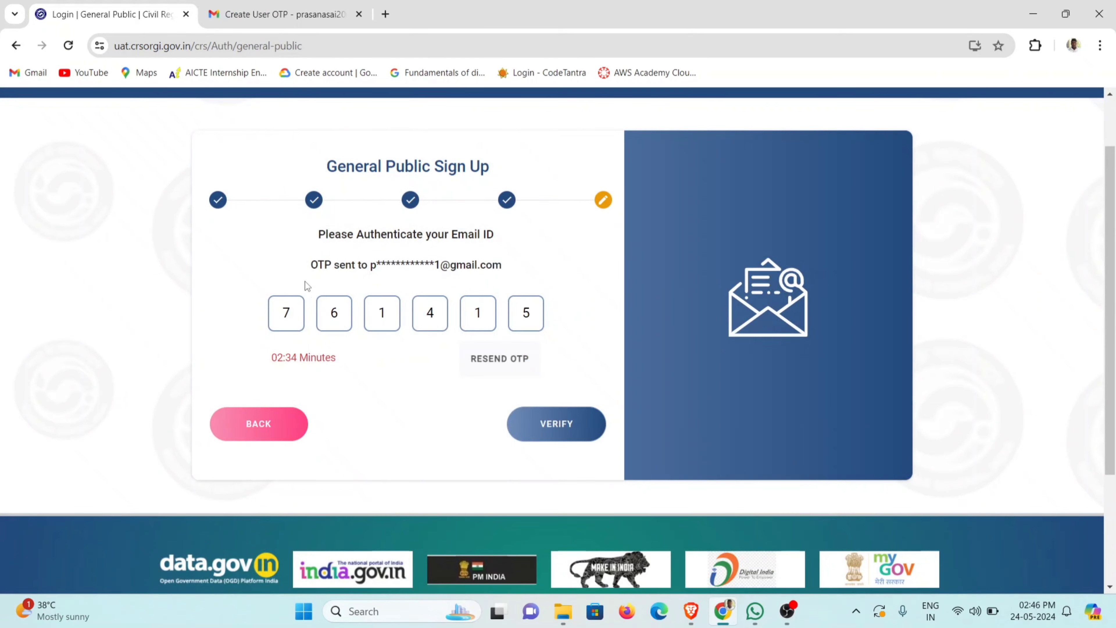
left_click(571, 424)
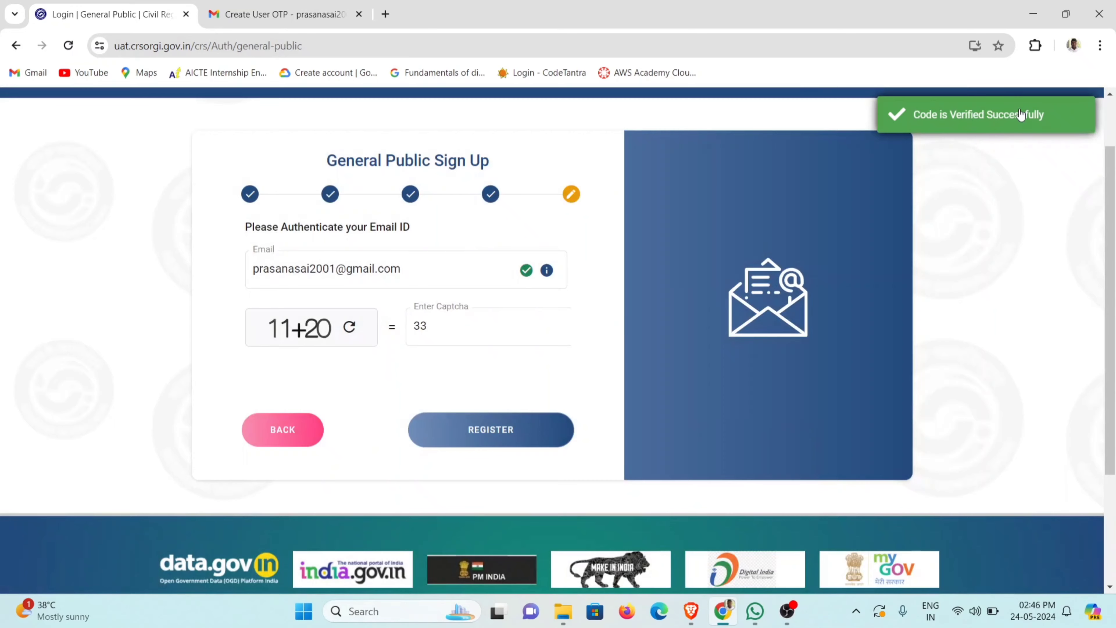
left_click(483, 444)
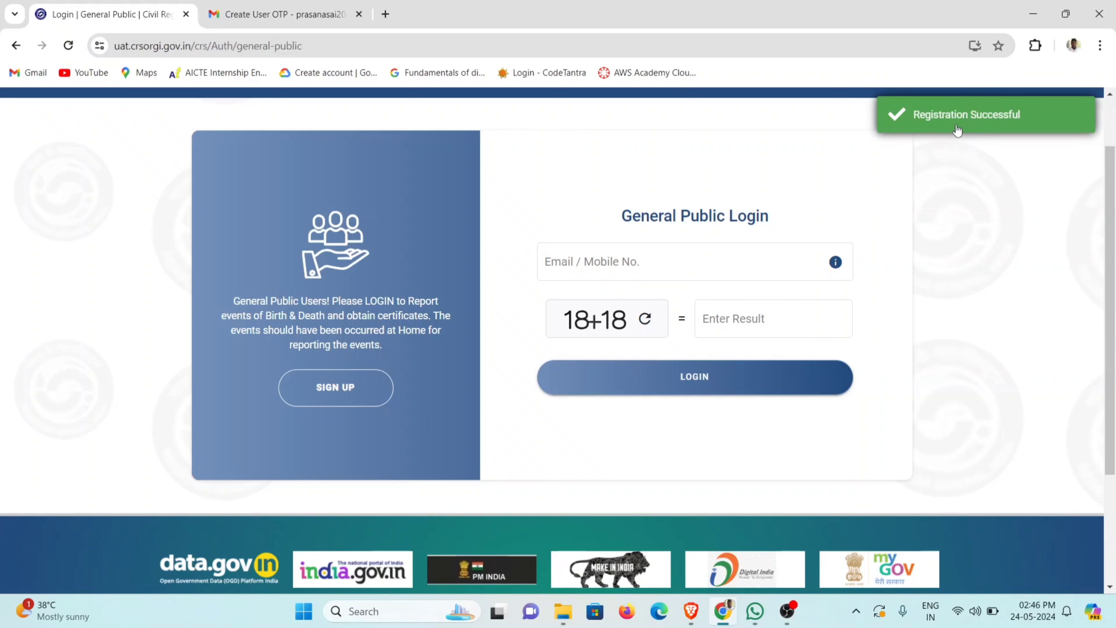
Step: Log in with the registered mobile number and captcha 36, confirming with the login OTP
left_click(648, 264)
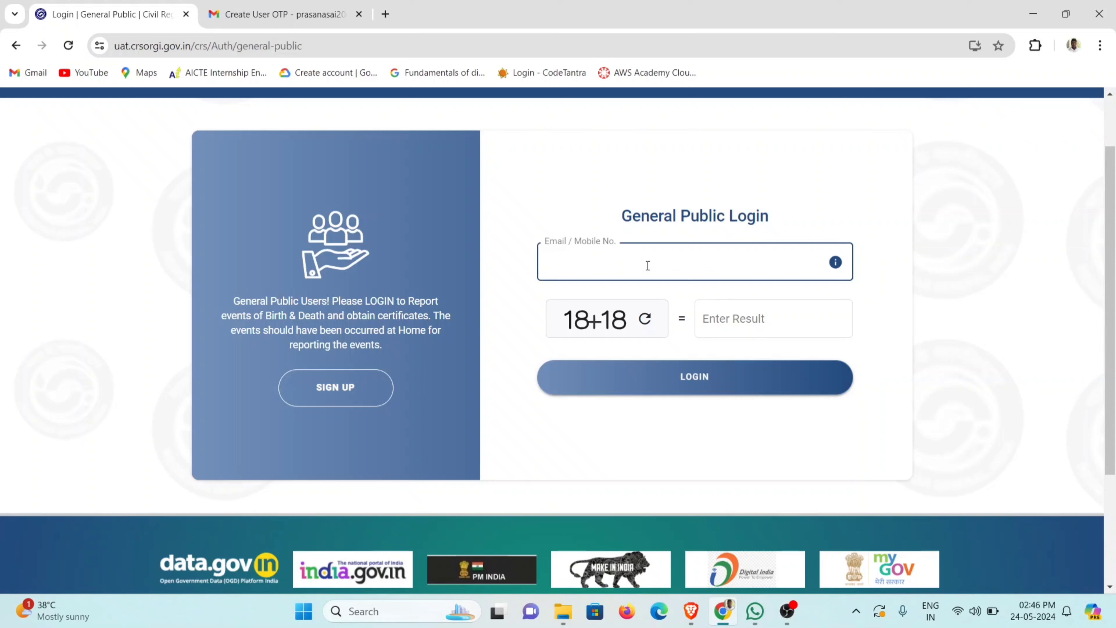
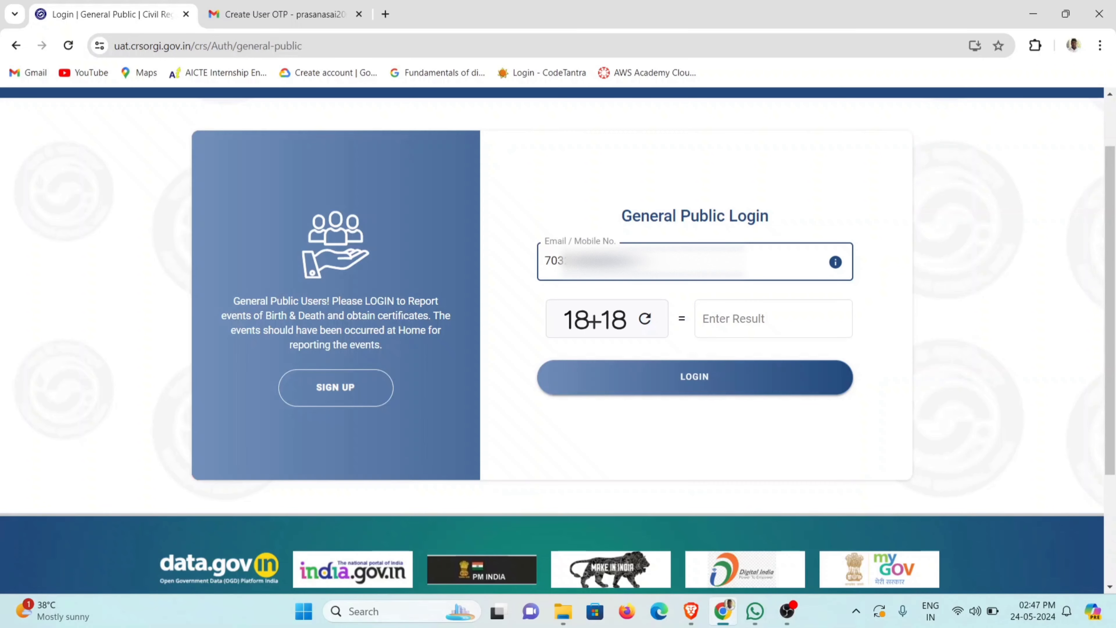
left_click(719, 318)
type("36")
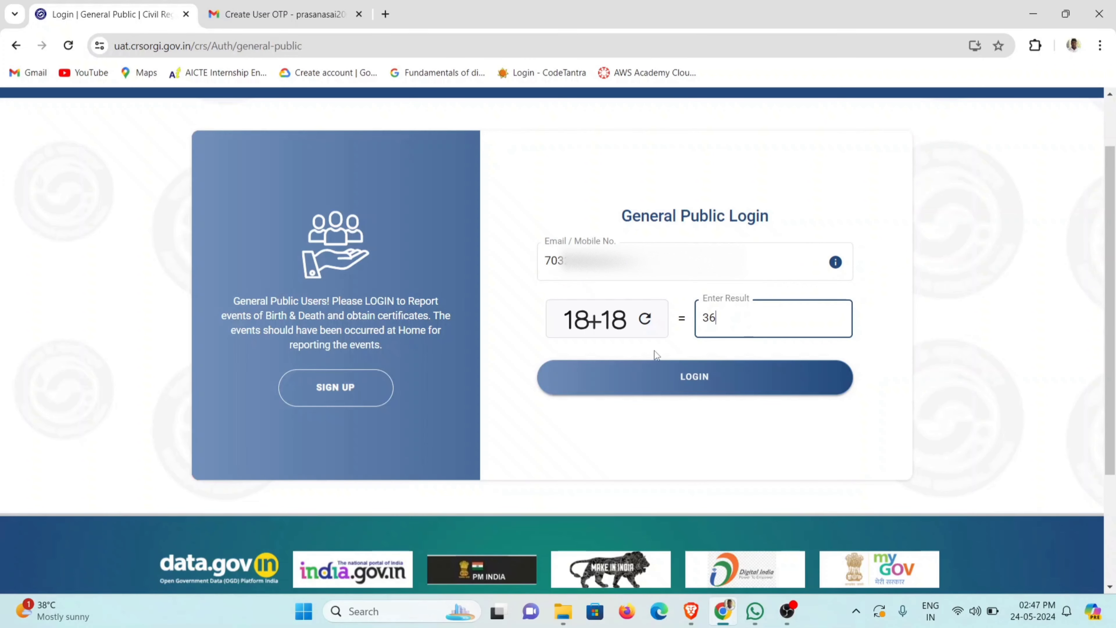
left_click(698, 380)
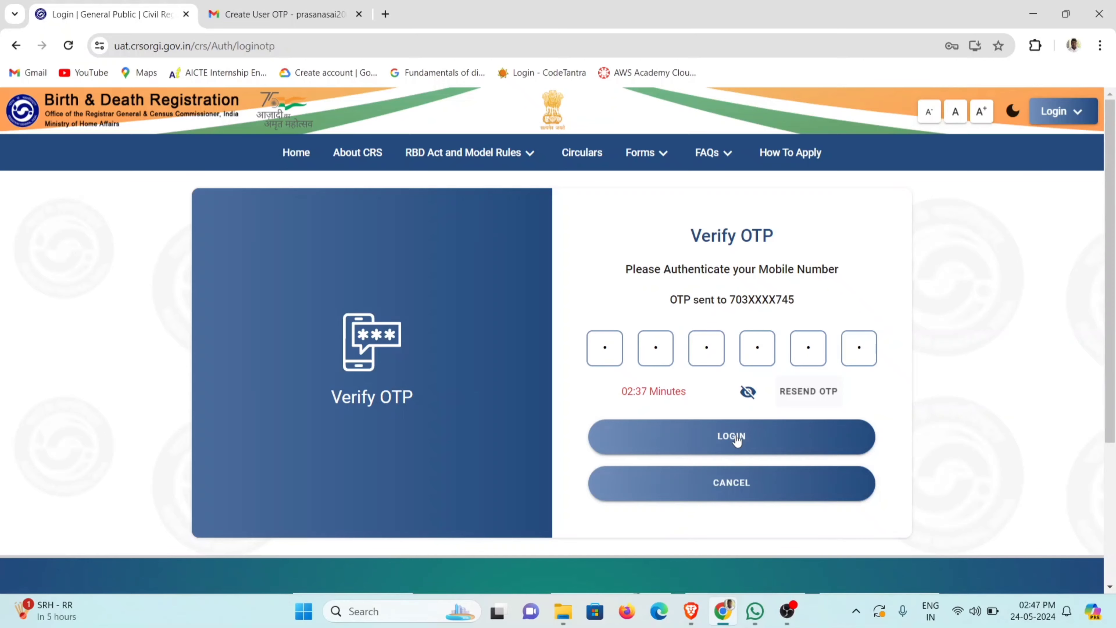
left_click(733, 436)
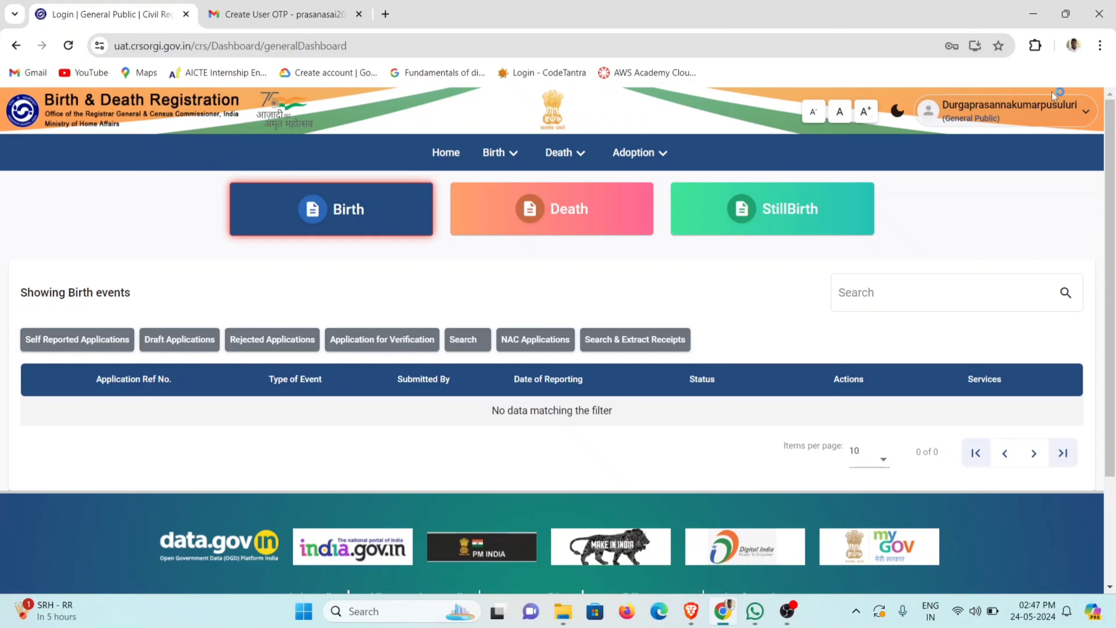
left_click(1085, 113)
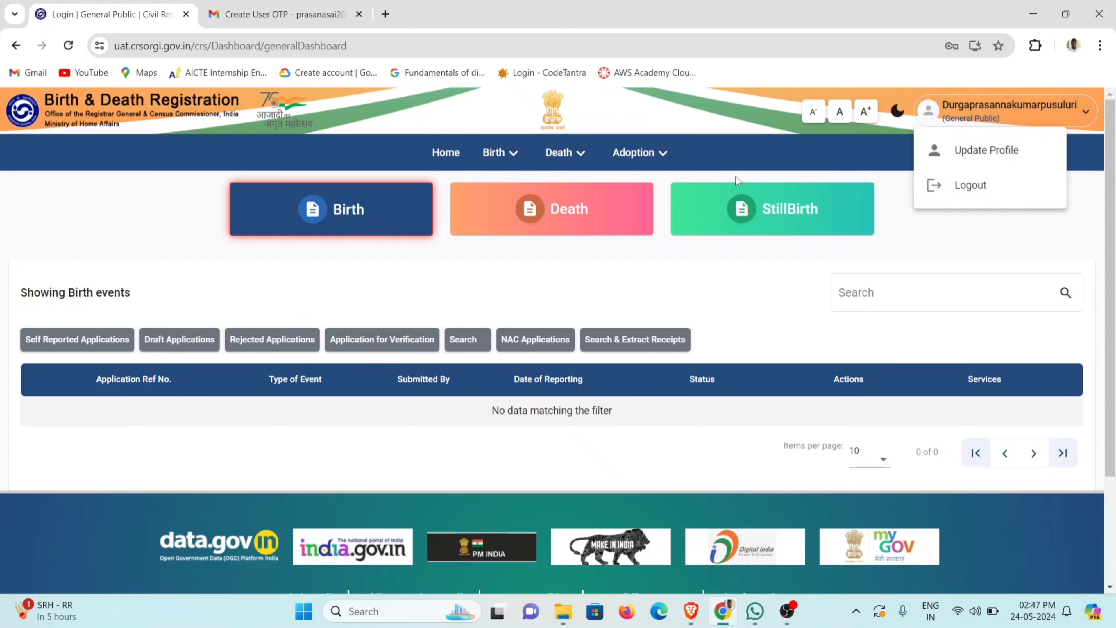
left_click(885, 238)
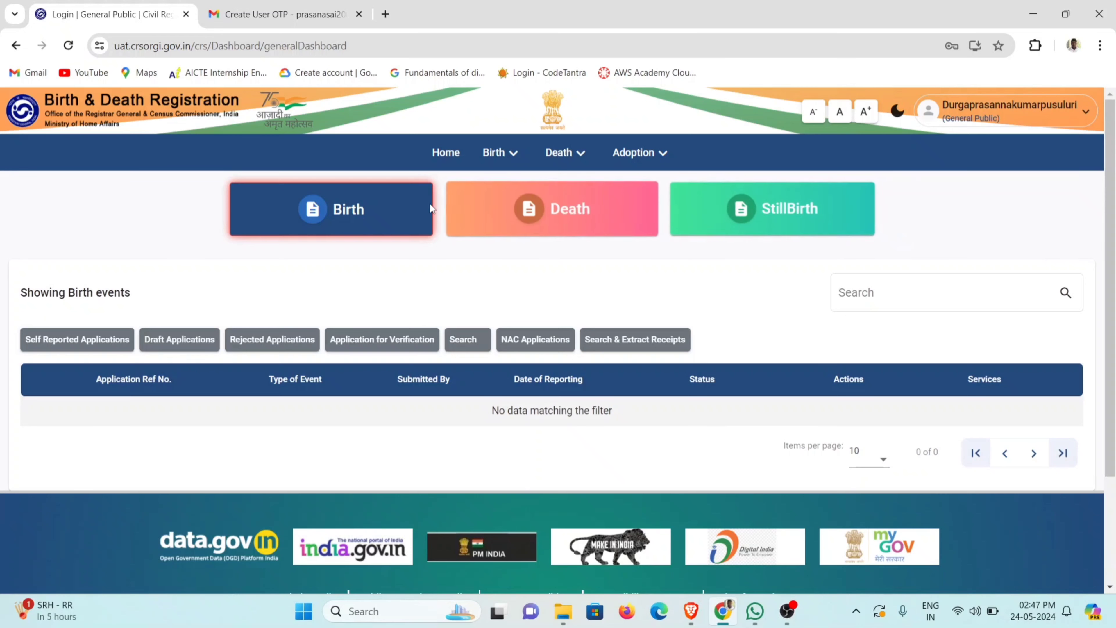